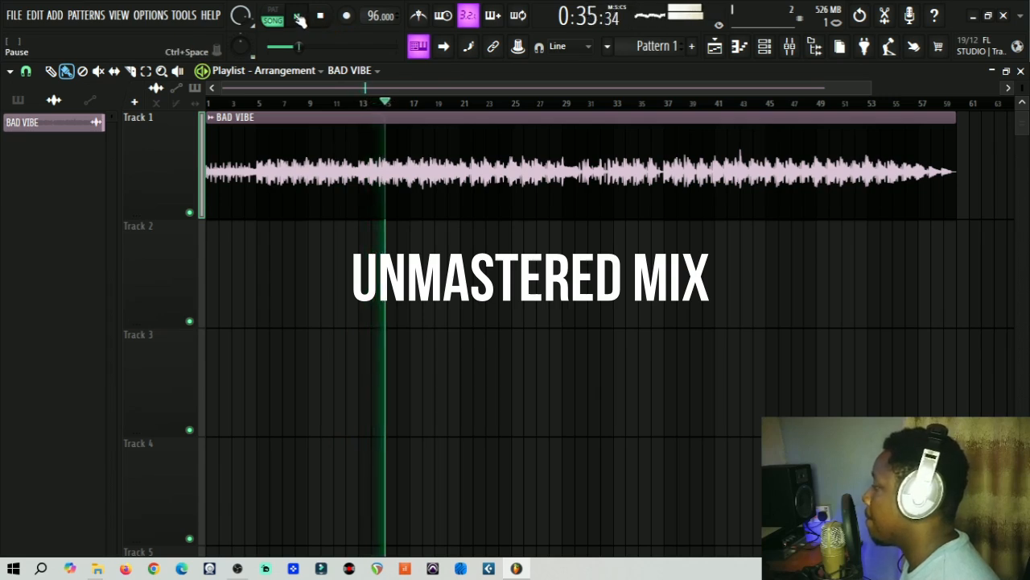
# Step: Pause the unmastered BAD VIBE mix at 0:37:24
pyautogui.click(300, 20)
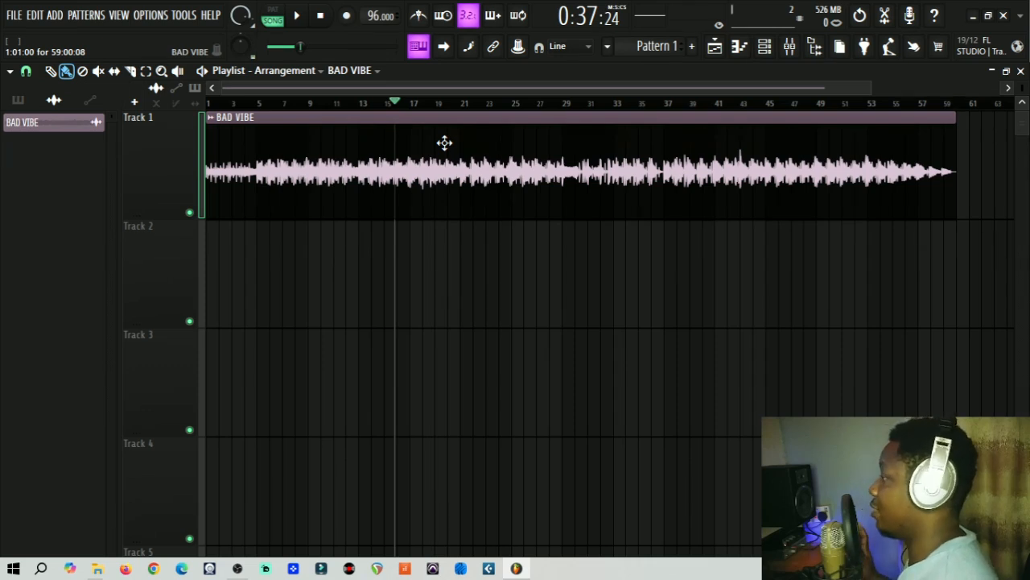
# Step: Show the mixer with BAD VIBE on Insert 1 and the Master effects chain
pyautogui.click(790, 50)
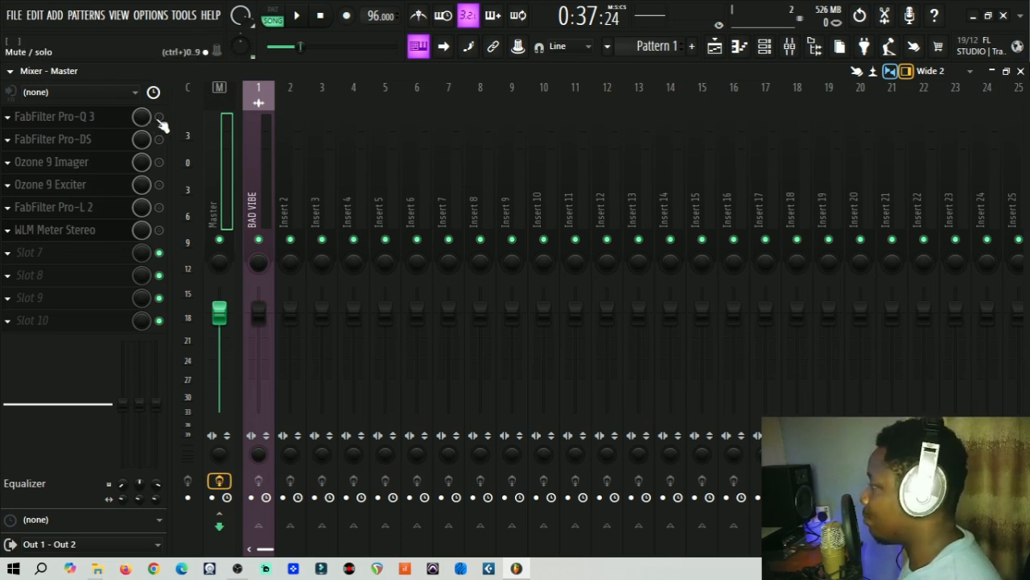
# Step: Open FabFilter Pro-Q 3 on the Master track and position its window over the mixer
pyautogui.click(104, 118)
pyautogui.moveTo(323, 83); pyautogui.dragTo(250, 90)
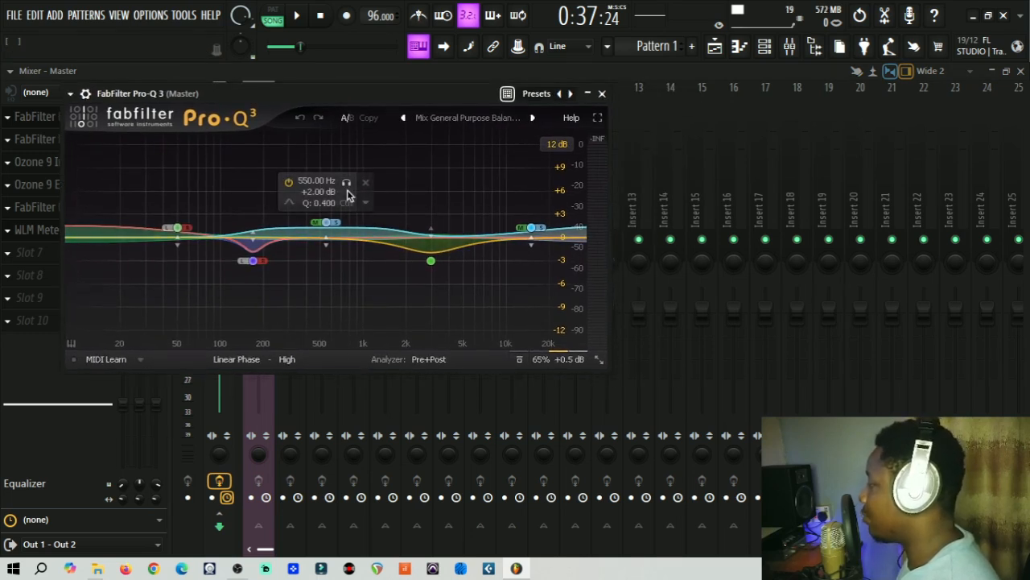
pyautogui.click(453, 121)
pyautogui.moveTo(483, 16)
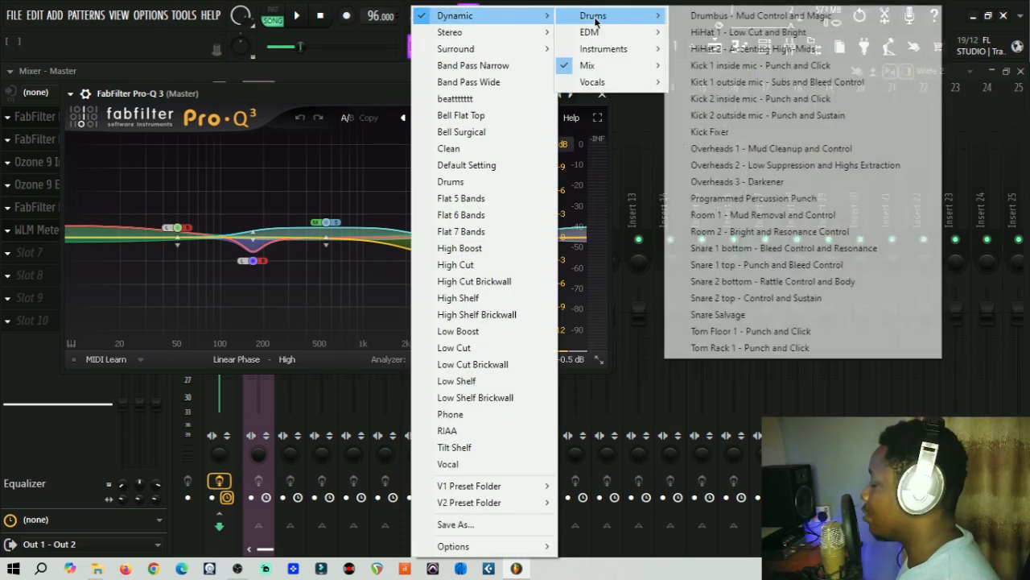
pyautogui.moveTo(603, 69)
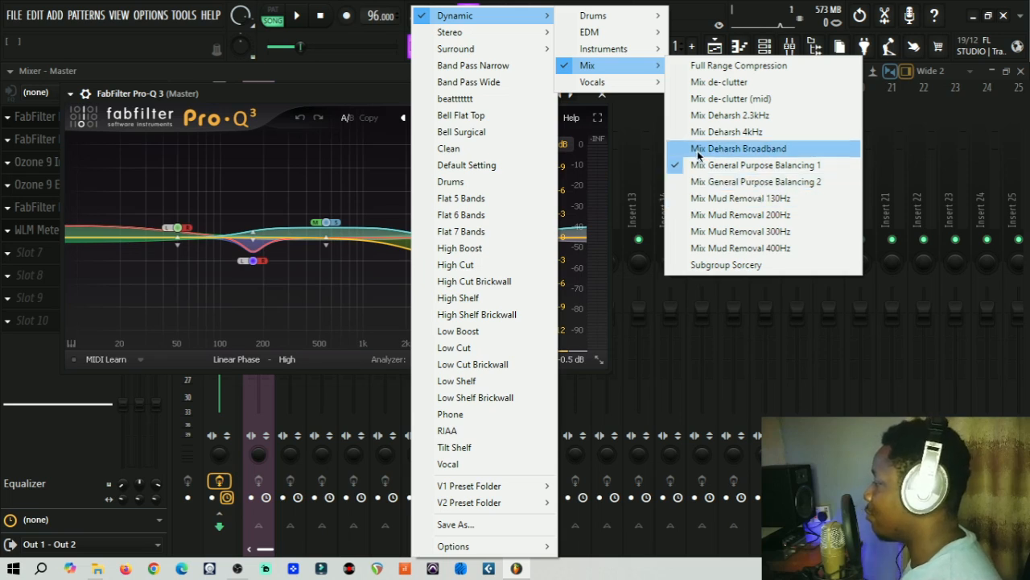
pyautogui.click(305, 97)
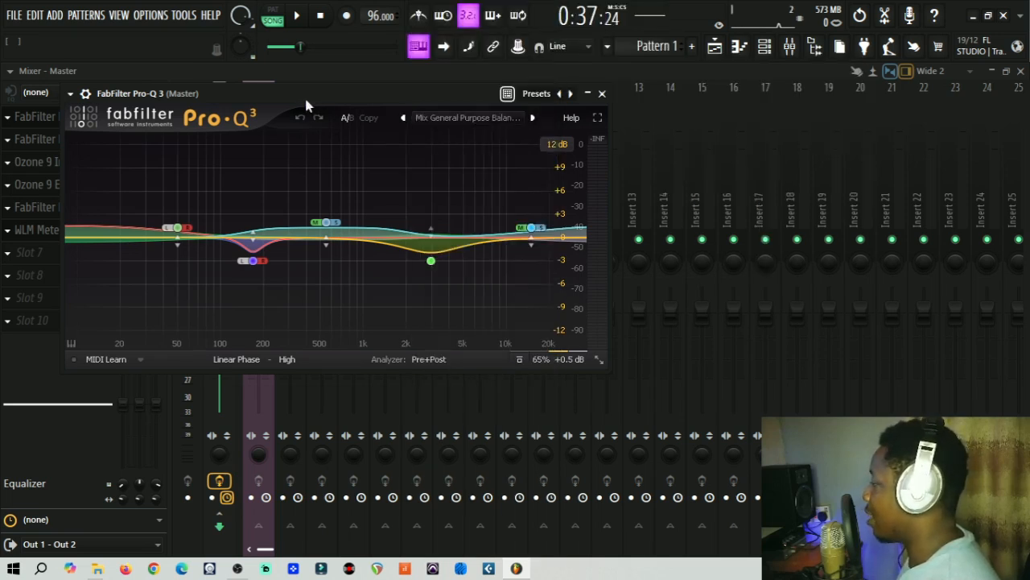
pyautogui.moveTo(254, 261)
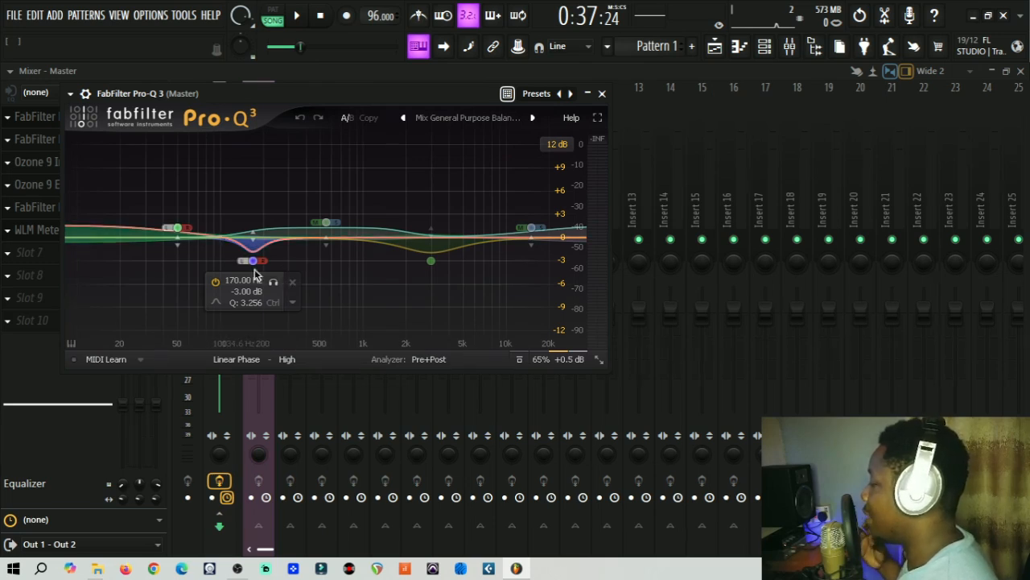
pyautogui.moveTo(314, 249)
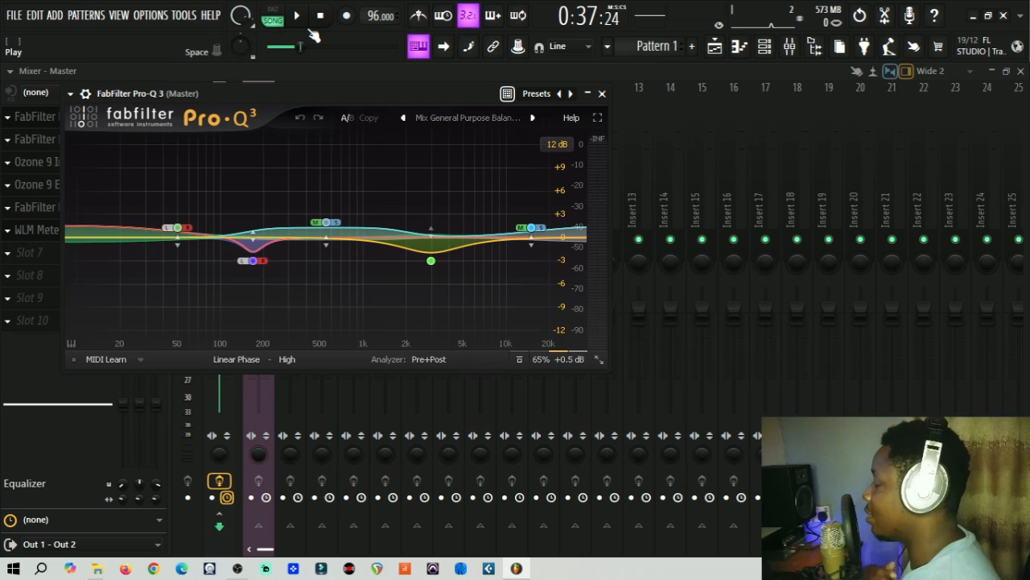
pyautogui.moveTo(418, 274)
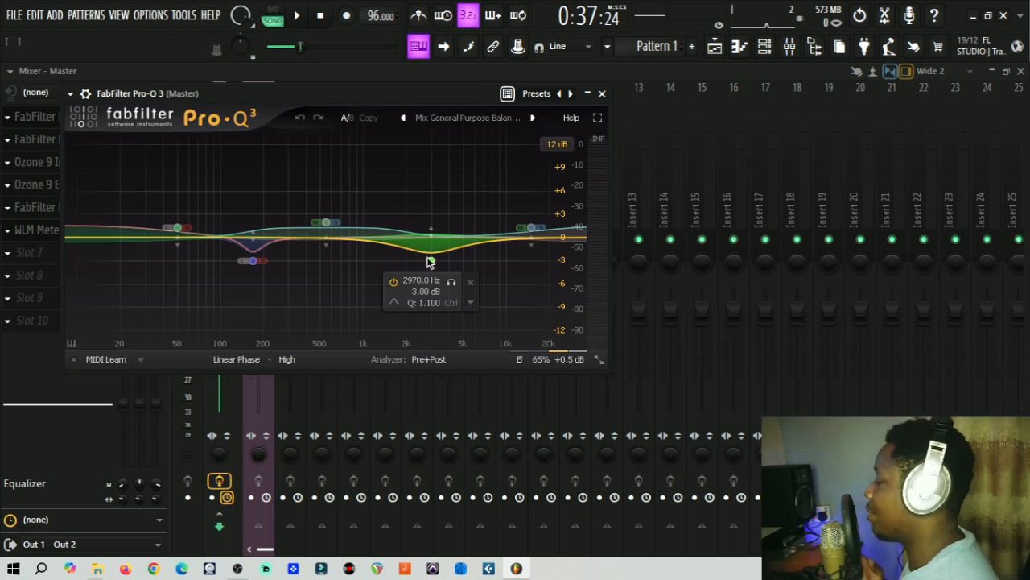
pyautogui.moveTo(300, 93); pyautogui.dragTo(298, 165)
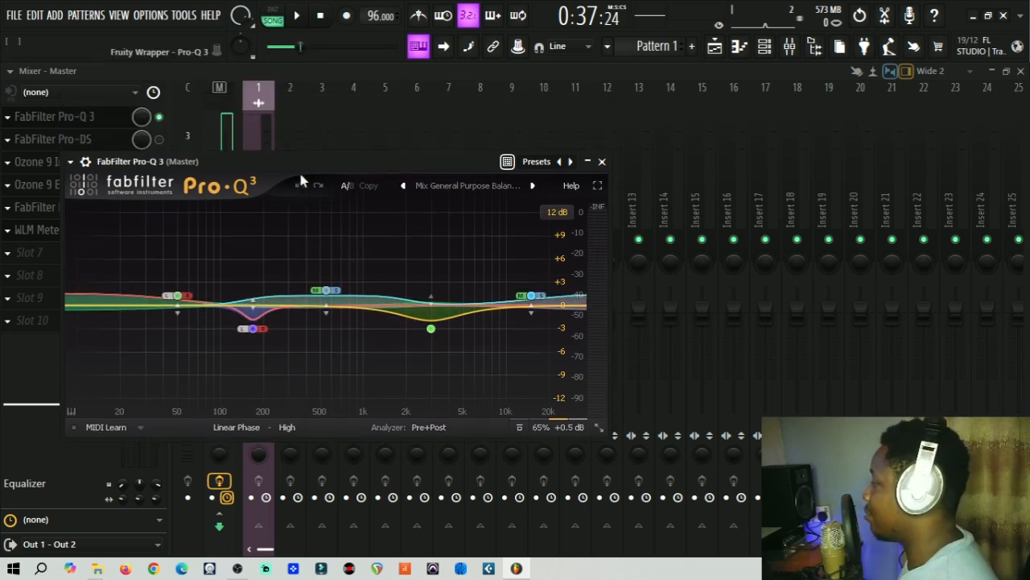
# Step: Audition the mix through Pro-Q 3's 550 Hz boost and 2970 Hz cut, pausing at 0:51:30
pyautogui.click(306, 16)
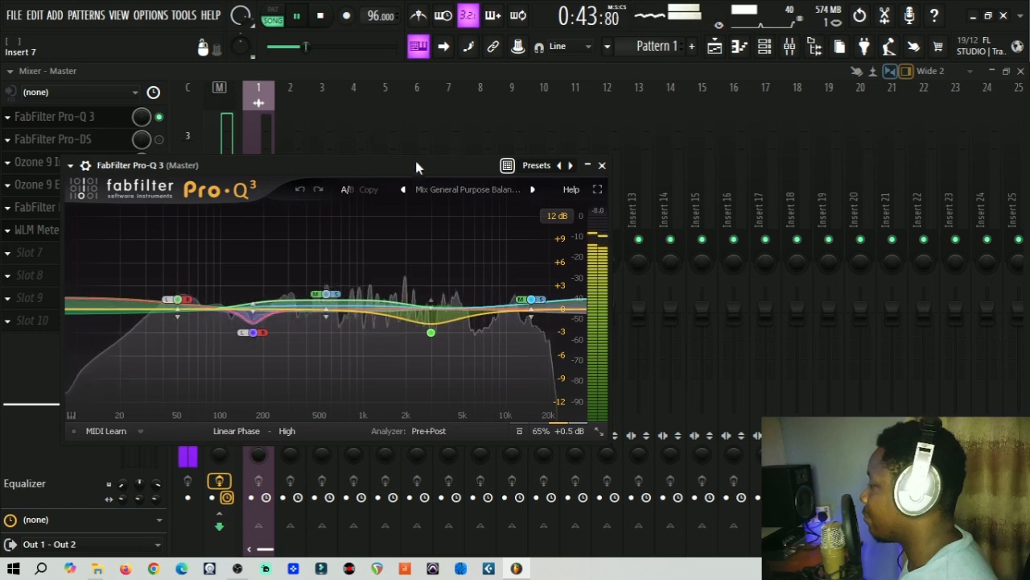
pyautogui.moveTo(398, 163); pyautogui.dragTo(444, 152)
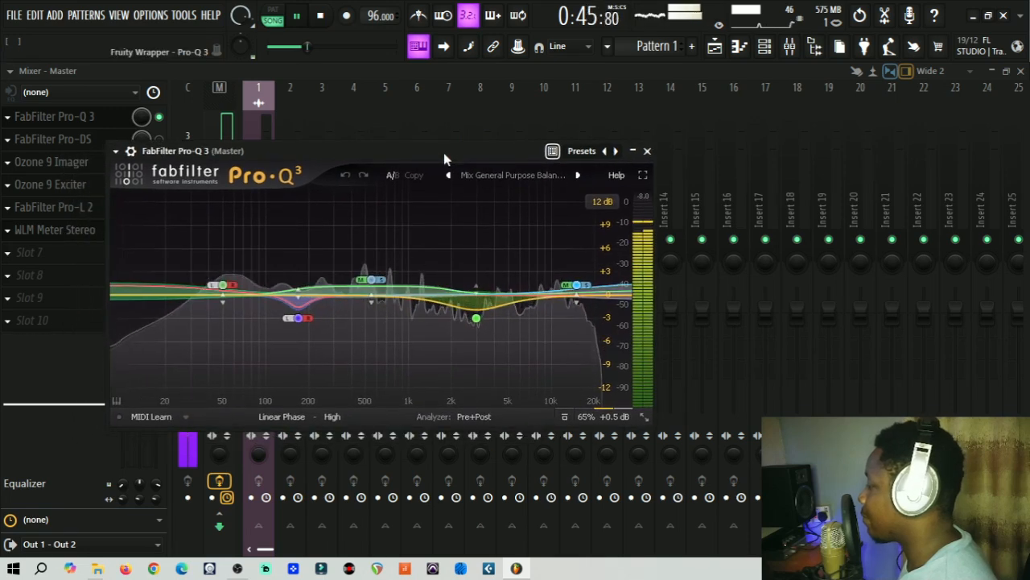
pyautogui.moveTo(475, 318)
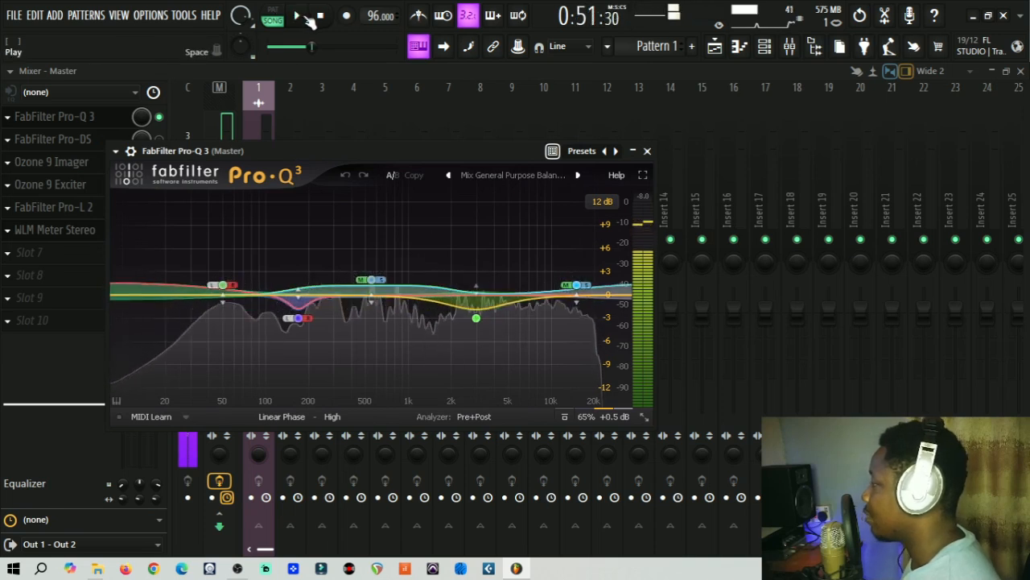
pyautogui.click(309, 19)
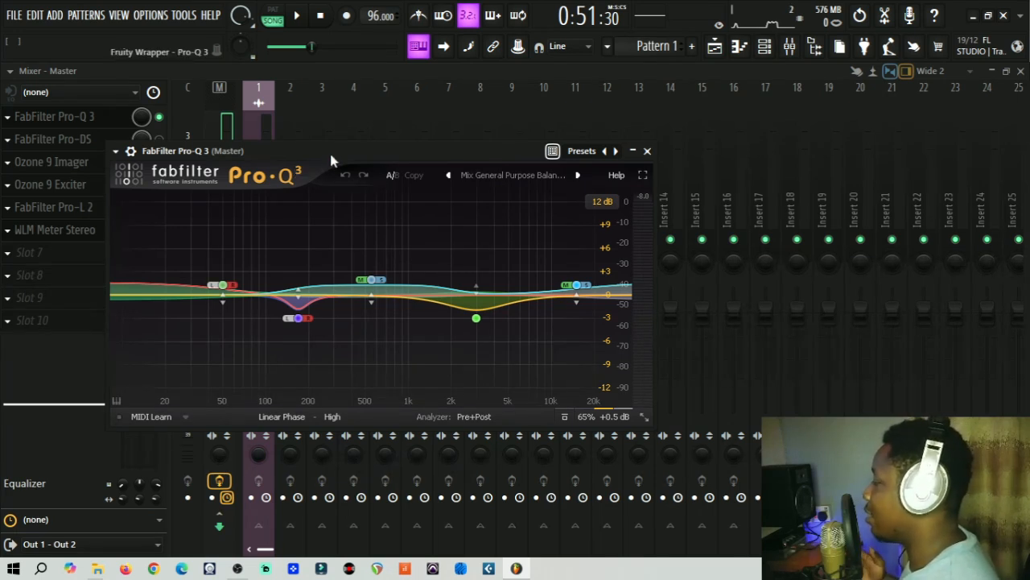
pyautogui.moveTo(330, 150); pyautogui.dragTo(333, 134)
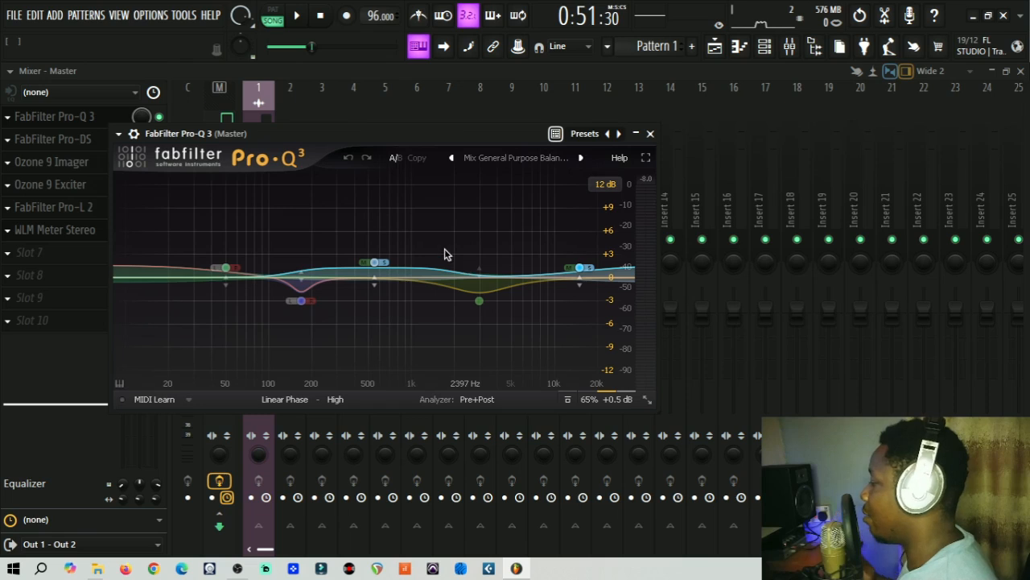
# Step: Resume playback and solo, then unsolo, the 2970 Hz, 170 Hz and band 2 EQ bands
pyautogui.click(298, 20)
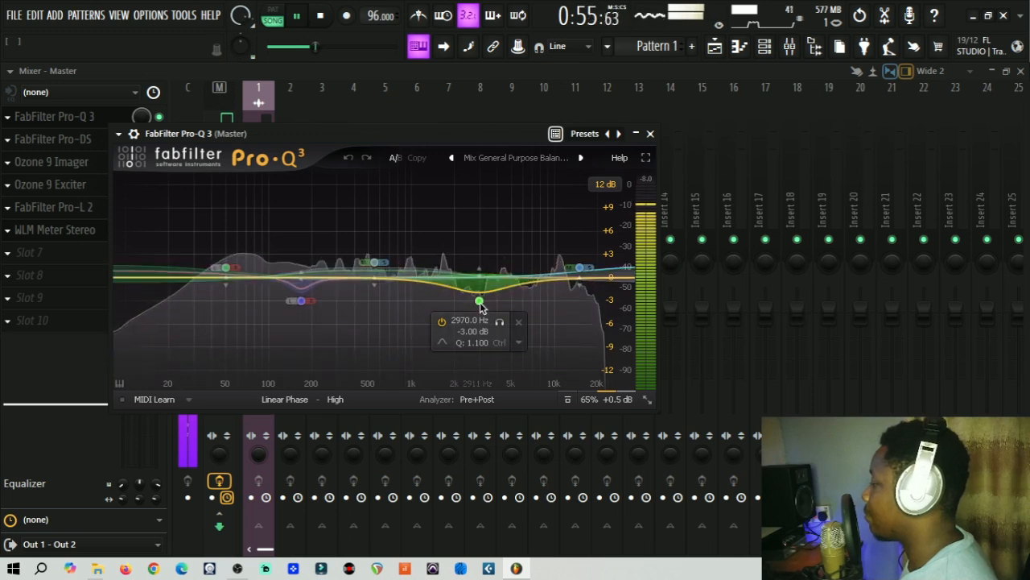
pyautogui.click(498, 322)
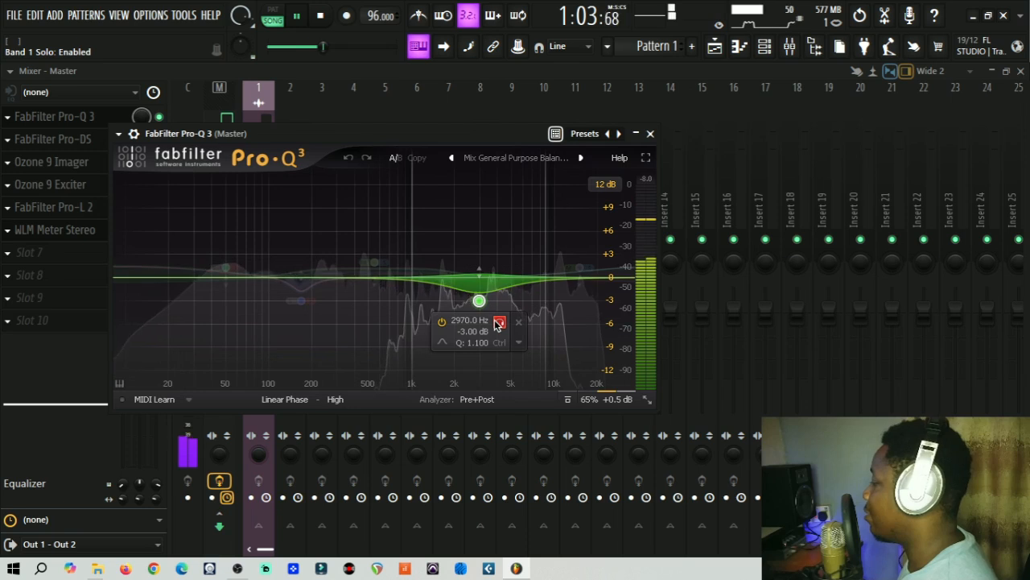
pyautogui.click(497, 322)
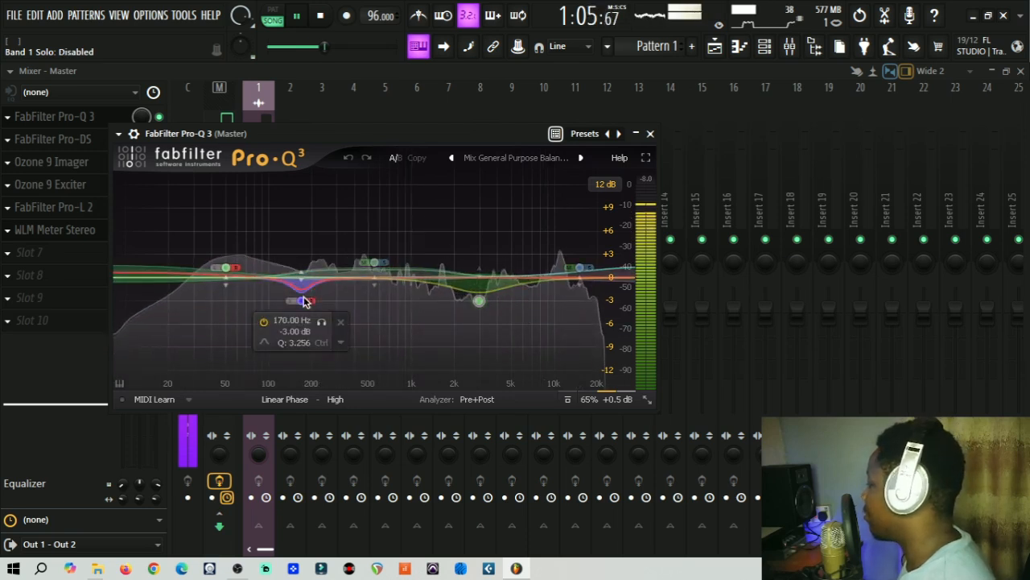
pyautogui.click(327, 320)
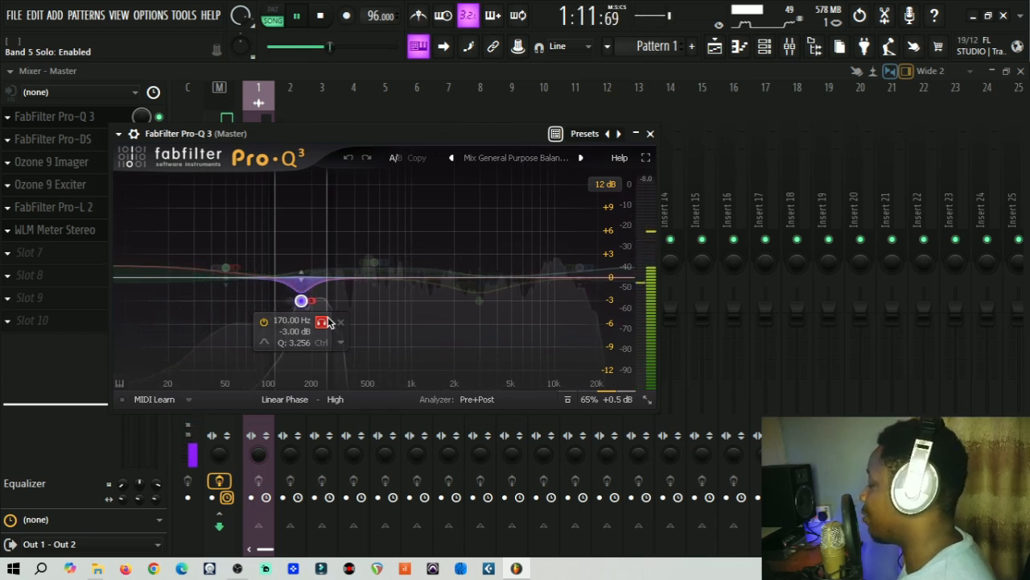
pyautogui.click(322, 321)
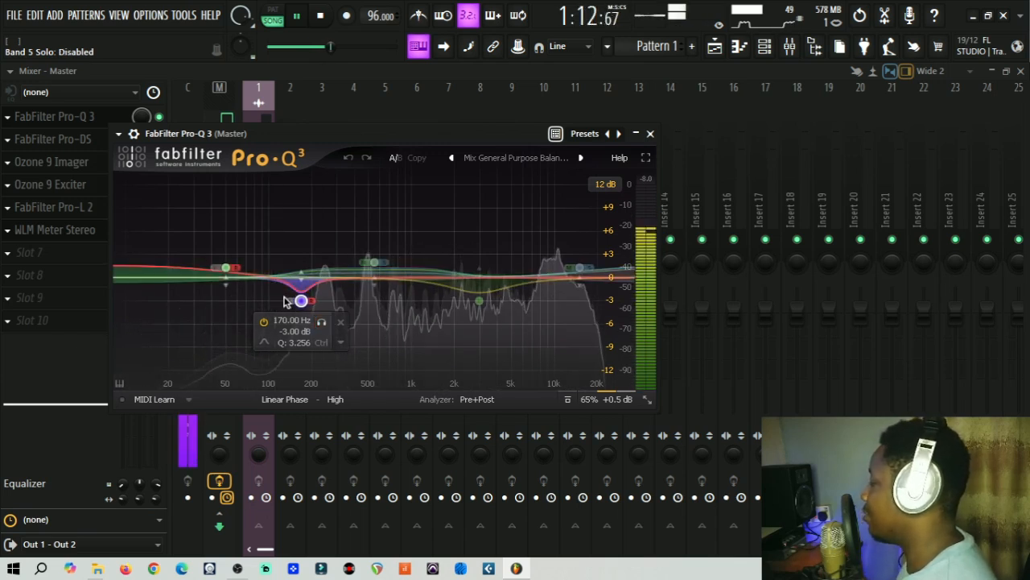
pyautogui.click(322, 322)
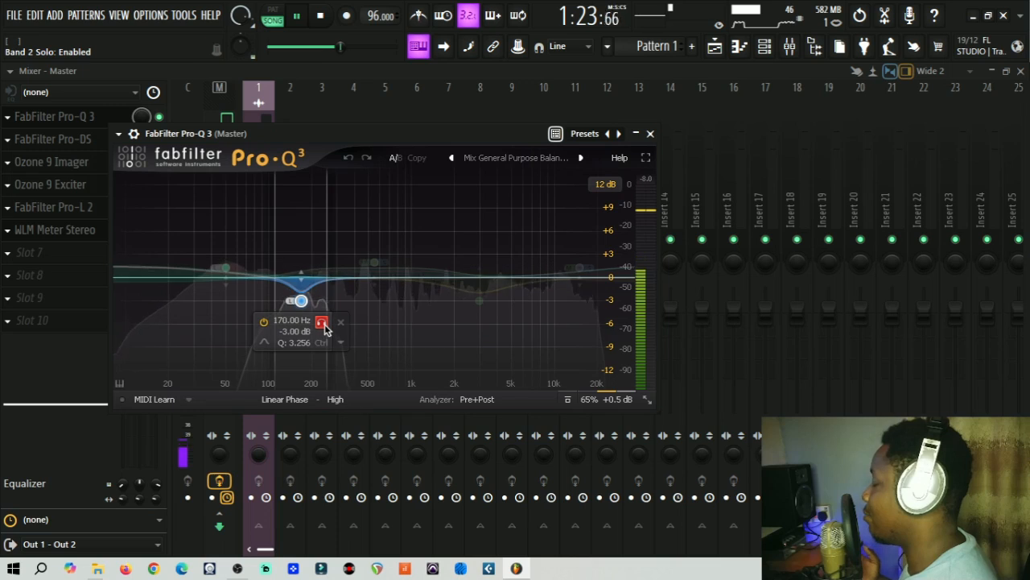
pyautogui.click(323, 326)
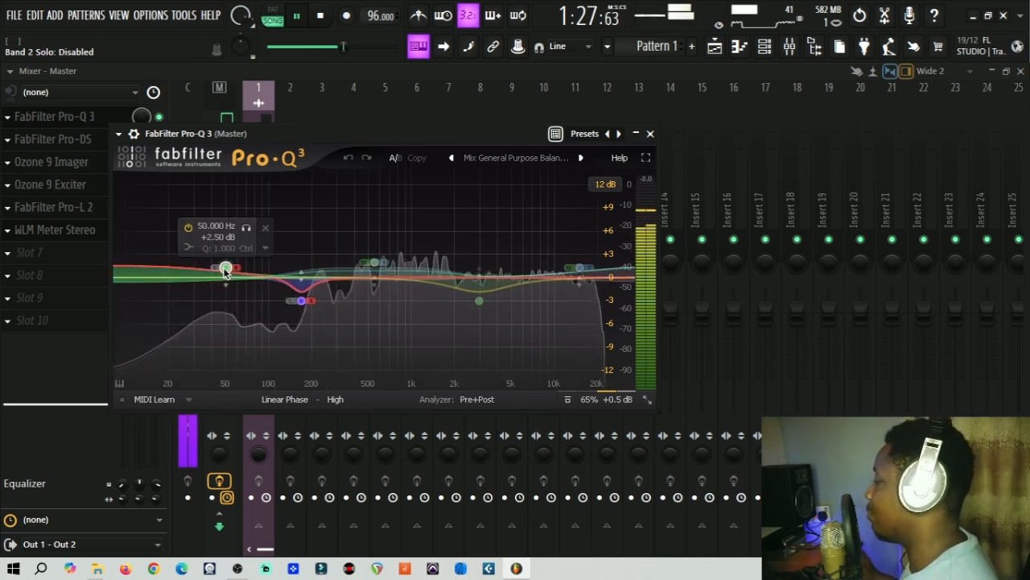
# Step: Solo and unsolo the 50 Hz band, then the 15000 Hz band, in Pro-Q 3
pyautogui.click(244, 231)
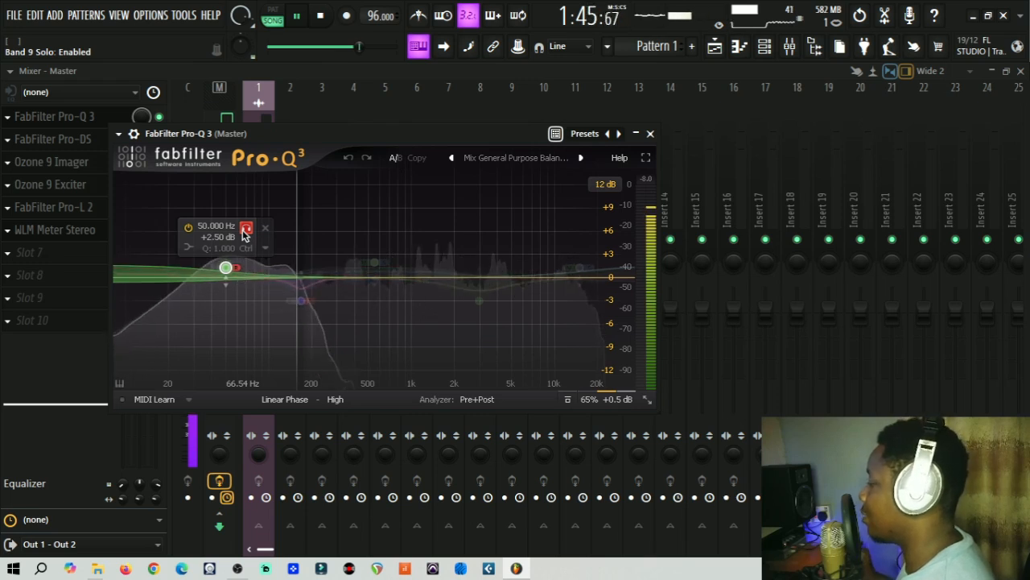
pyautogui.click(245, 230)
pyautogui.click(580, 268)
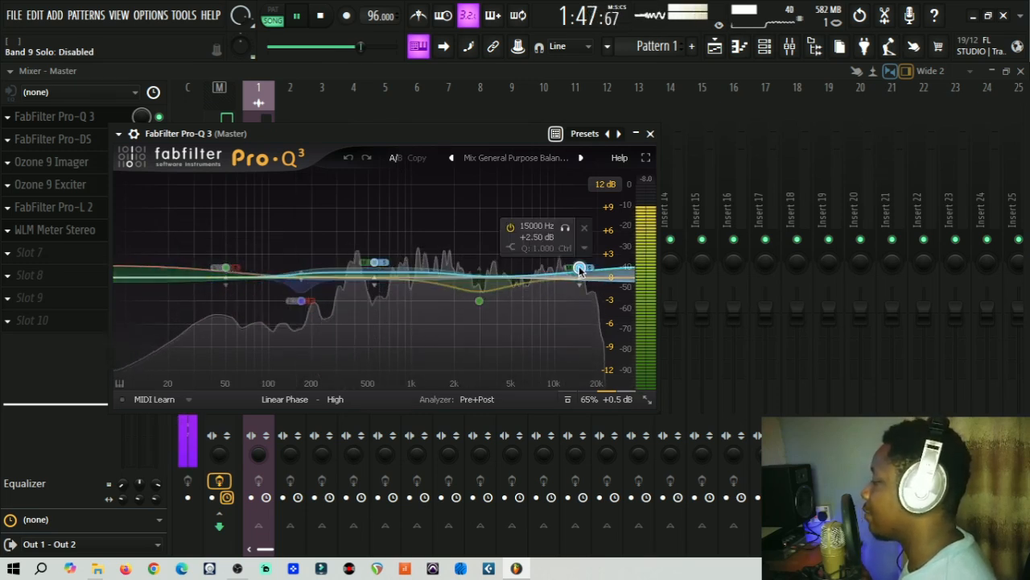
pyautogui.click(565, 229)
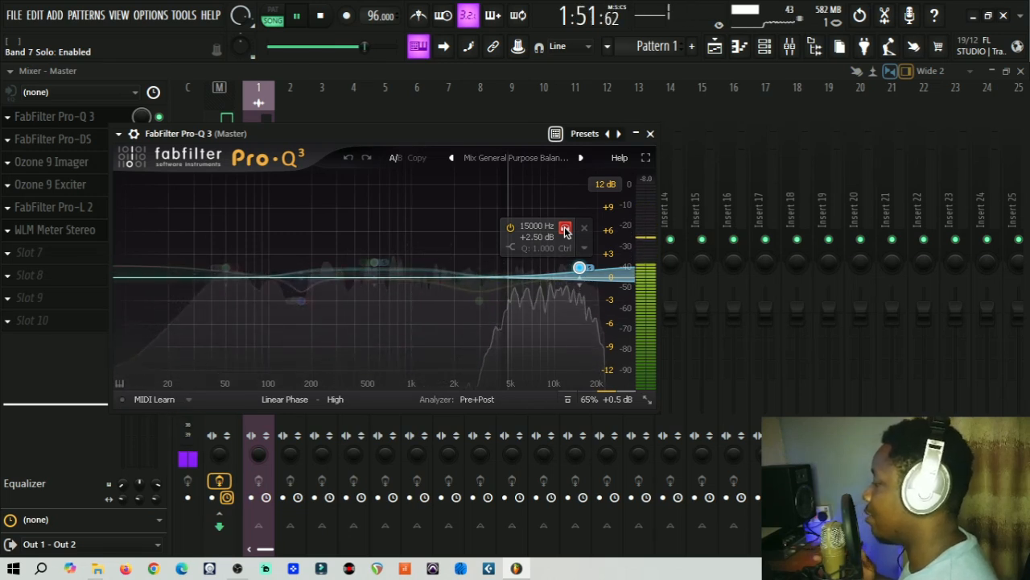
pyautogui.click(565, 229)
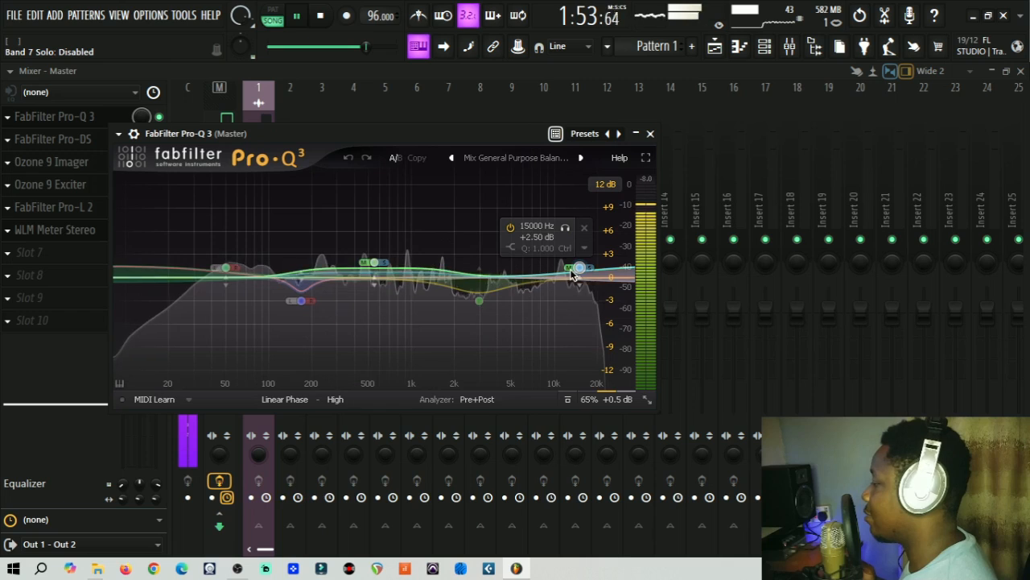
pyautogui.click(565, 228)
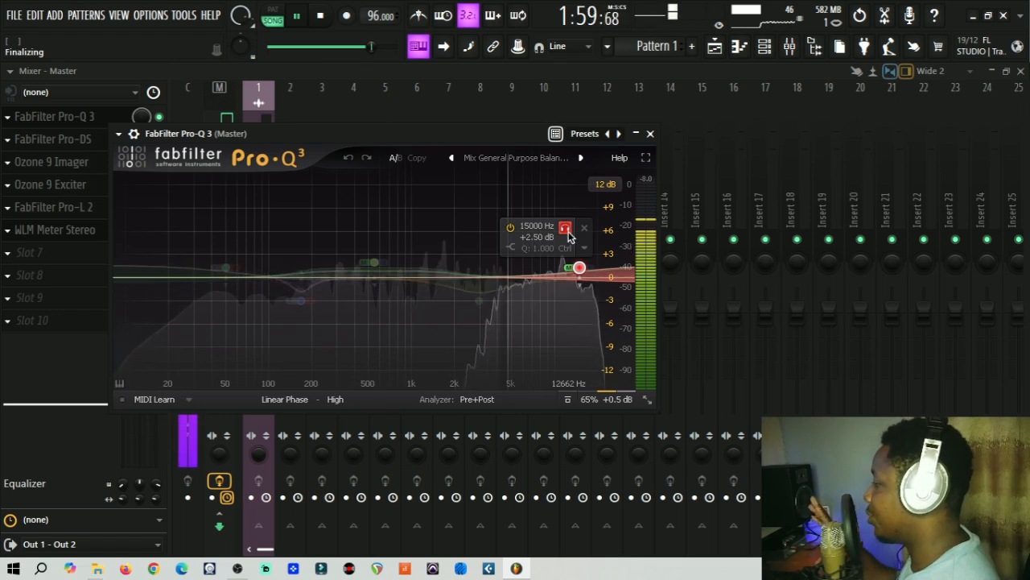
pyautogui.click(565, 228)
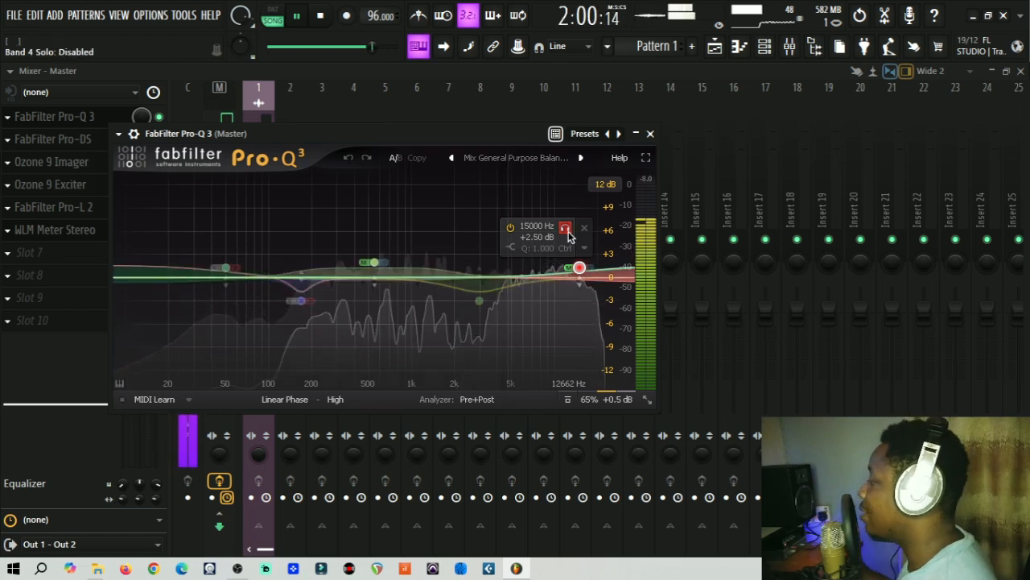
# Step: Close Pro-Q 3, pause playback, and enable and open FabFilter Pro-DS on the Master
pyautogui.click(651, 134)
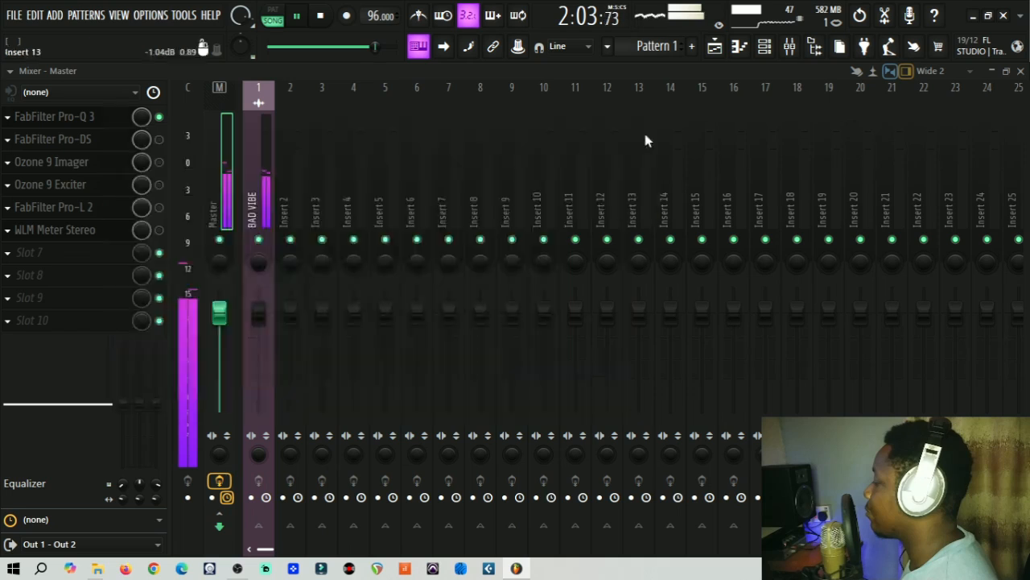
pyautogui.click(296, 16)
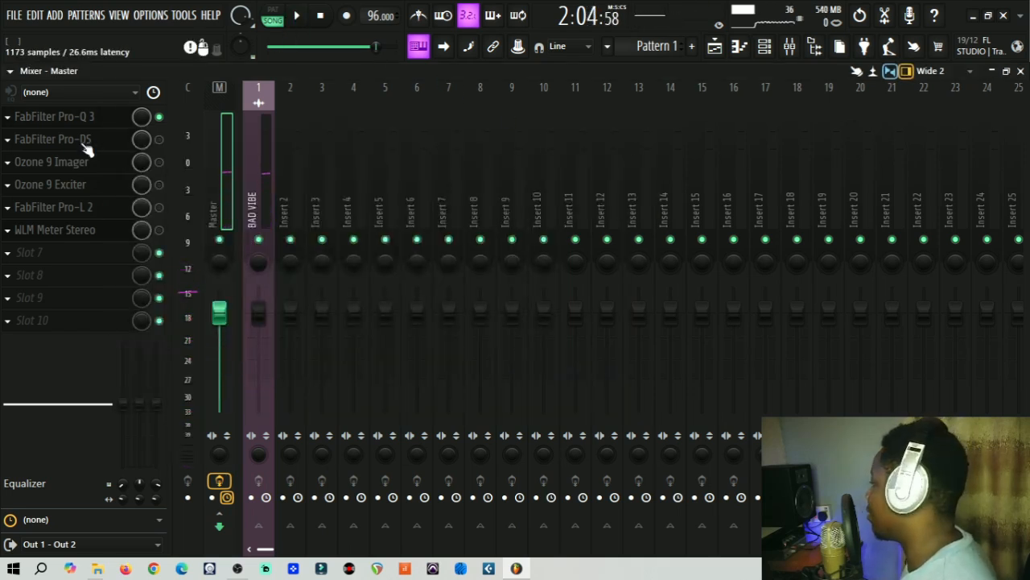
pyautogui.click(159, 141)
pyautogui.click(108, 142)
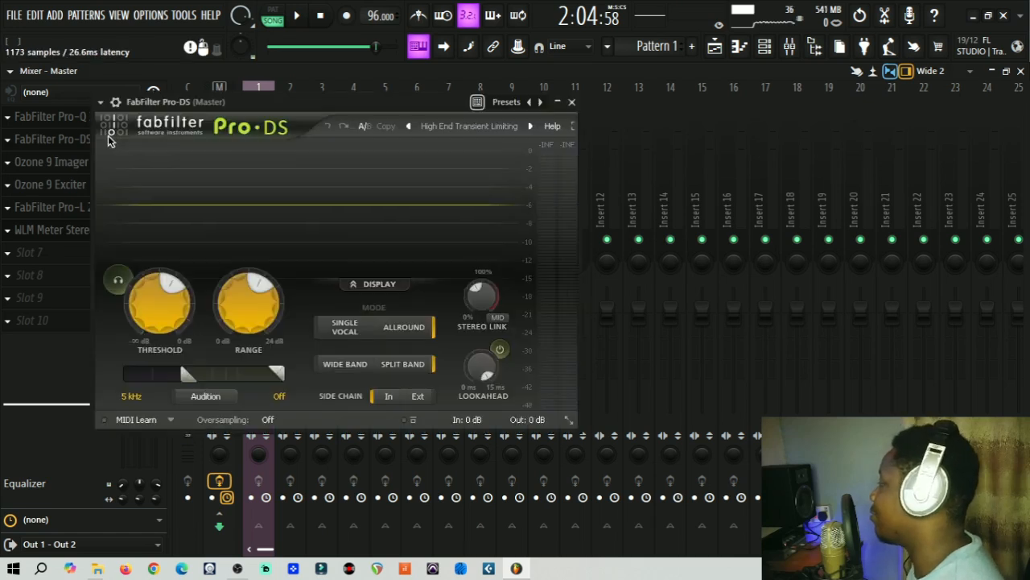
# Step: Rewind the song to the start and browse Pro-DS presets, keeping High End Transient Limiting
pyautogui.moveTo(376, 50); pyautogui.dragTo(287, 50)
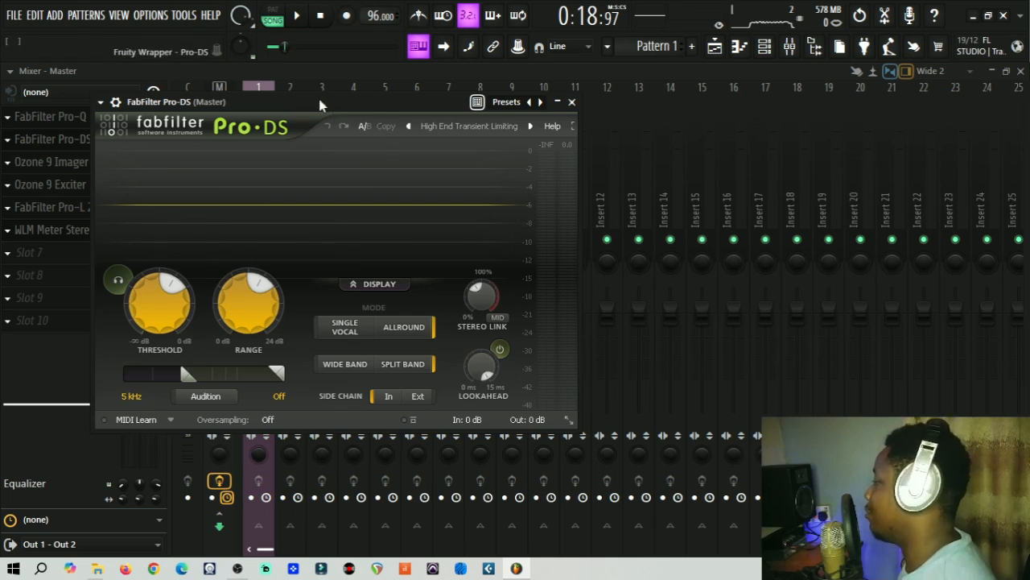
pyautogui.moveTo(320, 102); pyautogui.dragTo(305, 143)
pyautogui.click(419, 167)
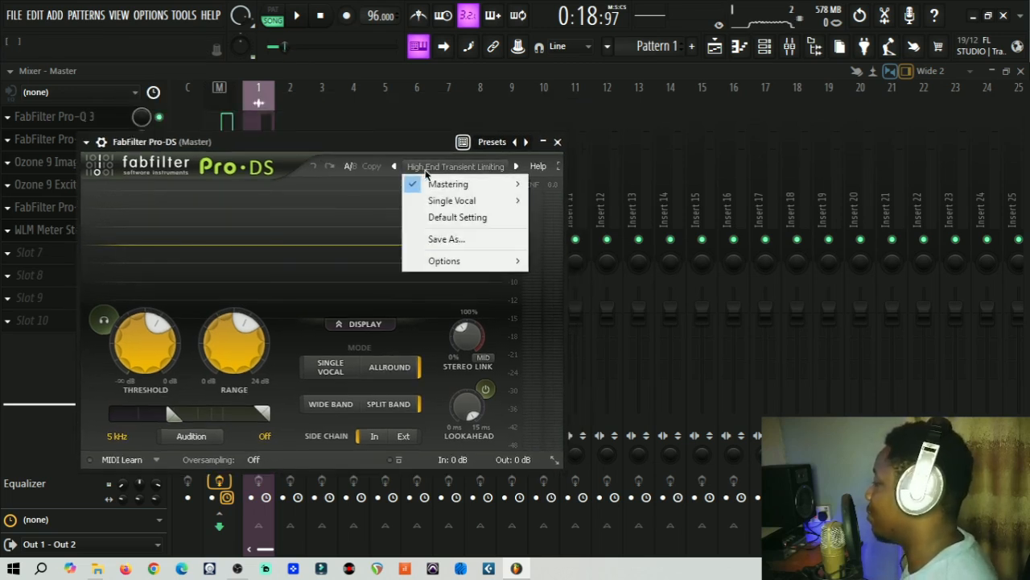
pyautogui.moveTo(524, 186)
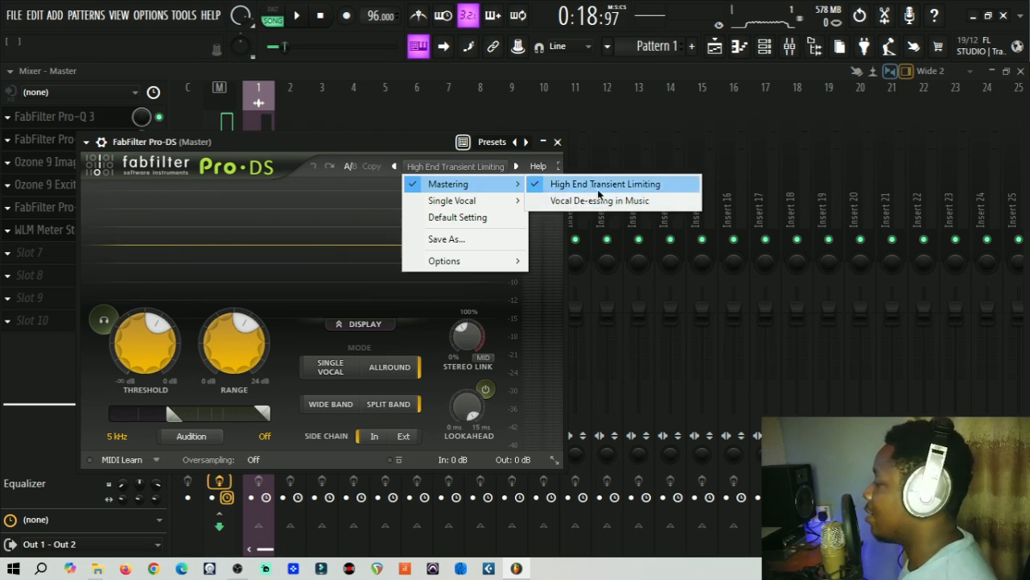
pyautogui.click(252, 149)
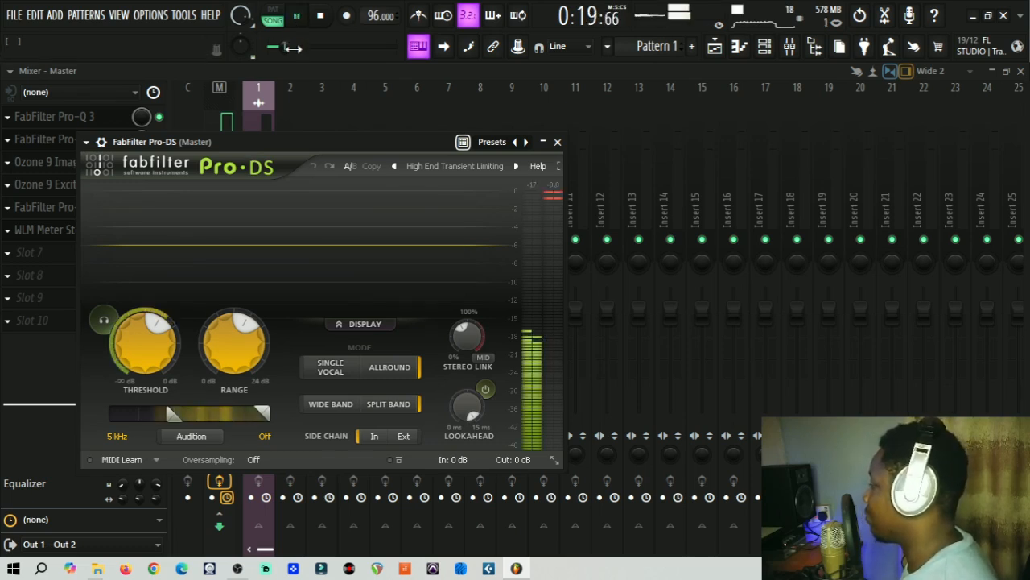
# Step: Audition Pro-DS's trigger signal, then close Pro-DS and reselect the Master track
pyautogui.click(104, 322)
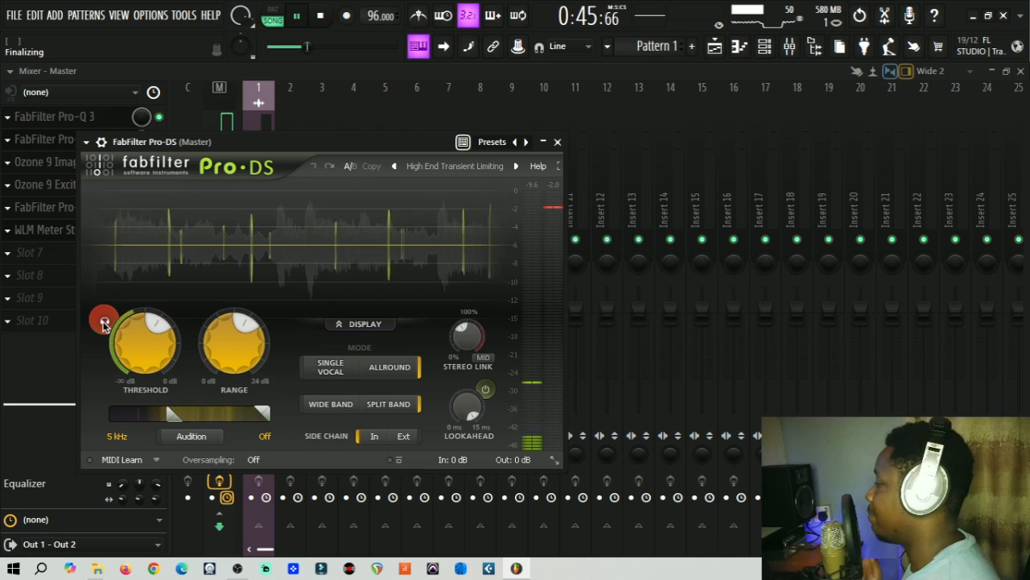
pyautogui.click(103, 322)
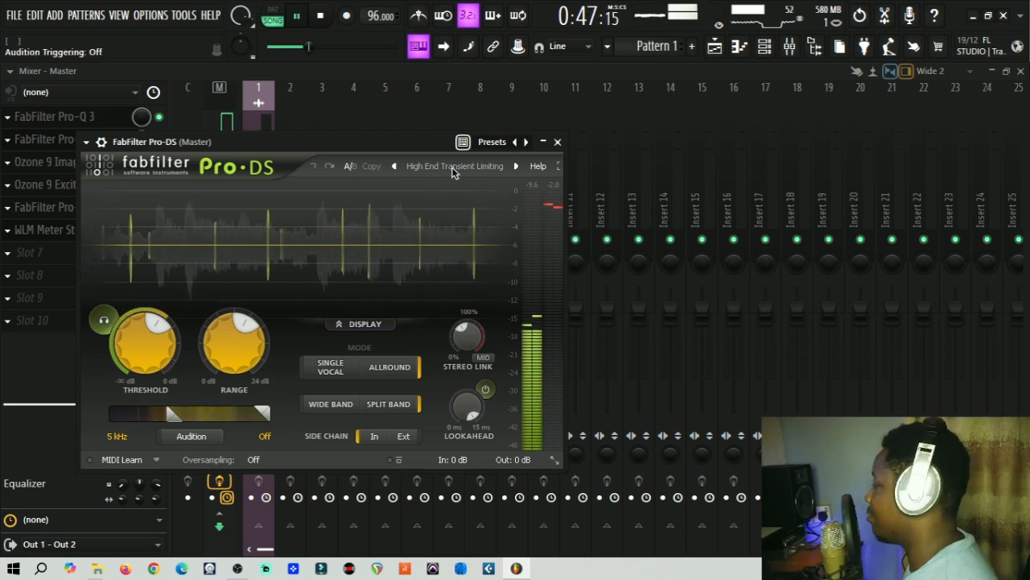
pyautogui.click(567, 152)
pyautogui.click(227, 191)
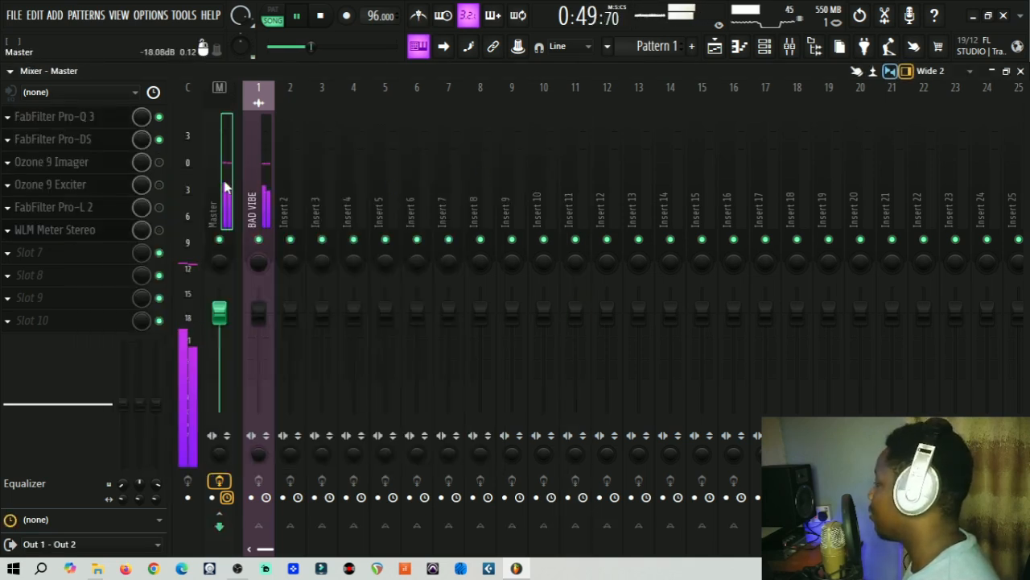
# Step: Open Ozone 9 Imager with the Modern Width preset on the Master and play briefly through it
pyautogui.press('space')
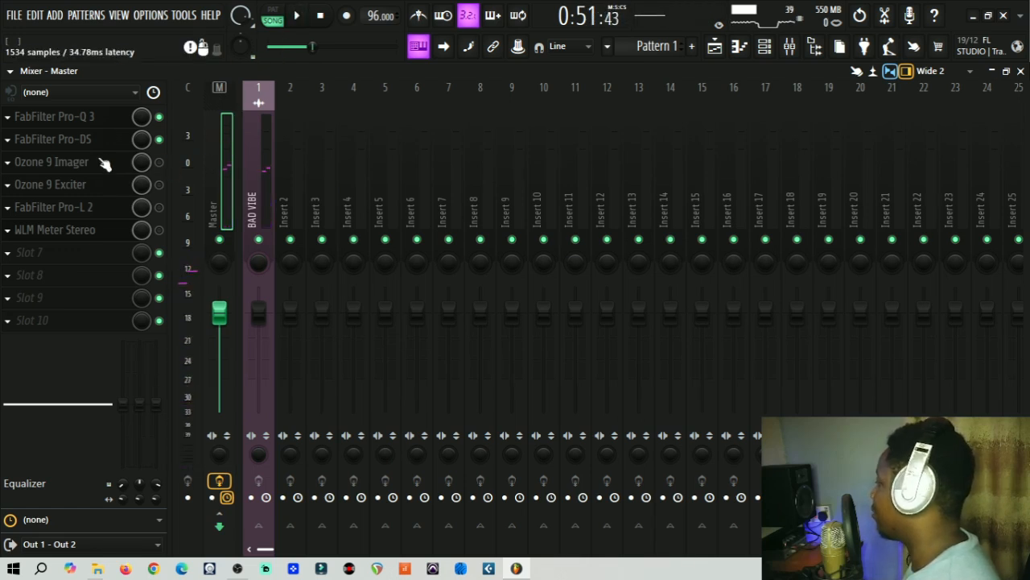
pyautogui.click(160, 164)
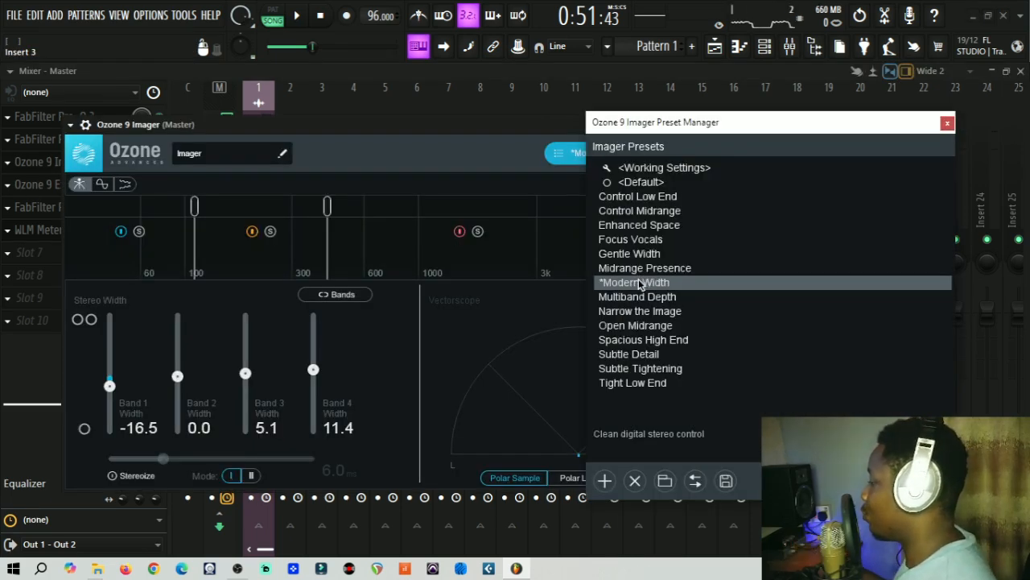
pyautogui.click(463, 138)
pyautogui.click(948, 125)
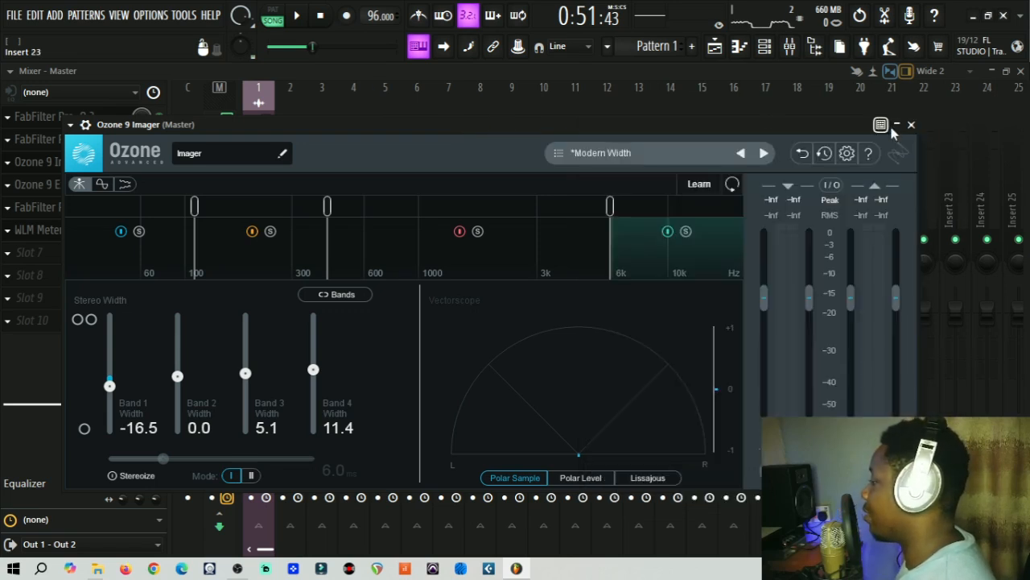
pyautogui.moveTo(647, 127); pyautogui.dragTo(614, 113)
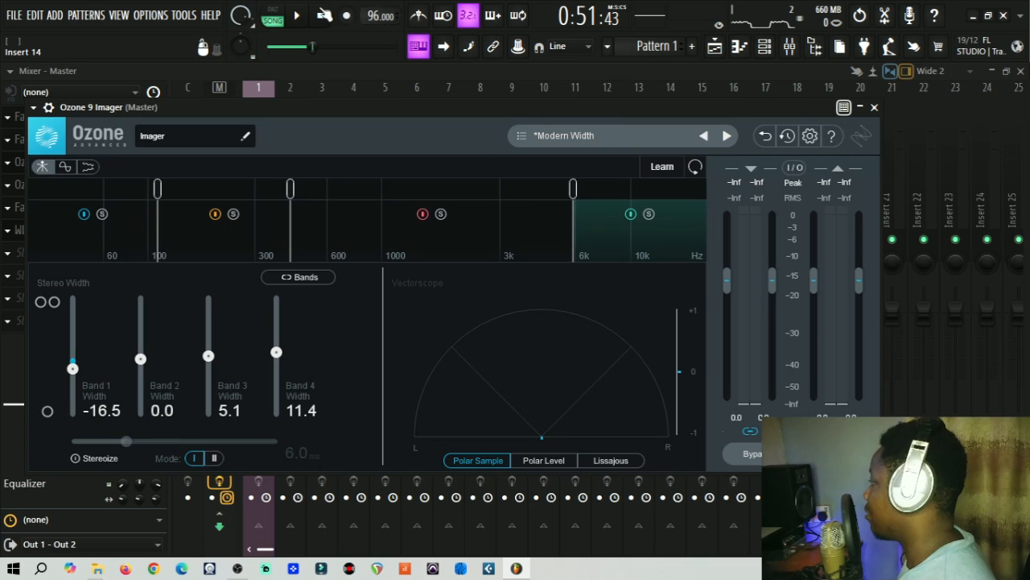
pyautogui.click(299, 16)
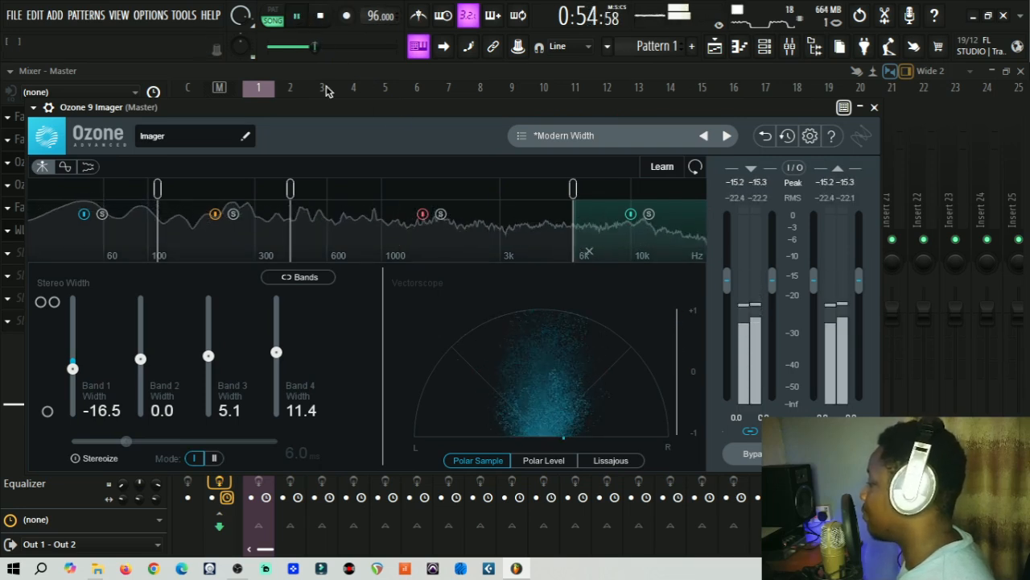
pyautogui.click(298, 17)
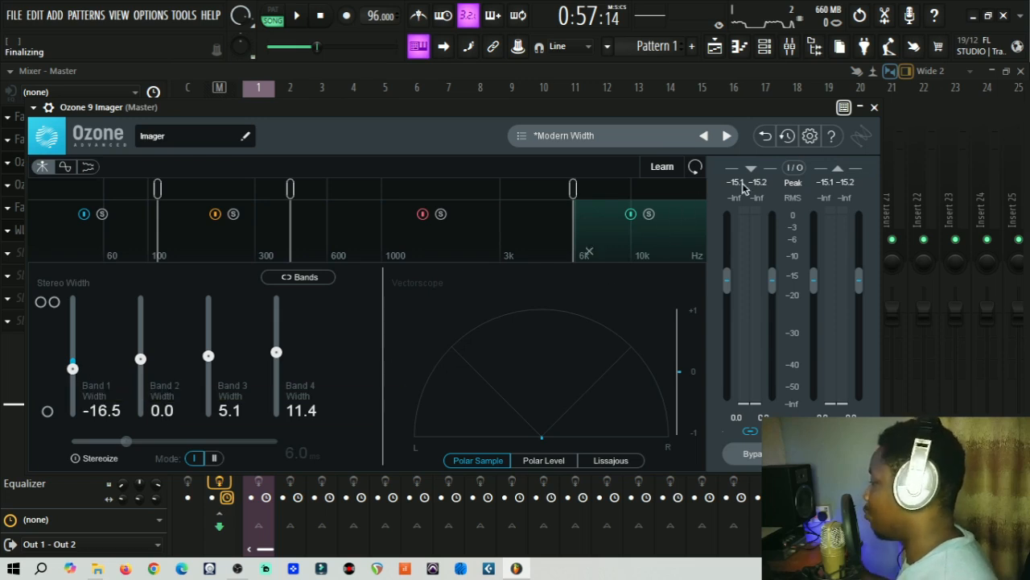
# Step: Close the Imager, then enable and open Ozone 9 Exciter on the Master
pyautogui.click(876, 108)
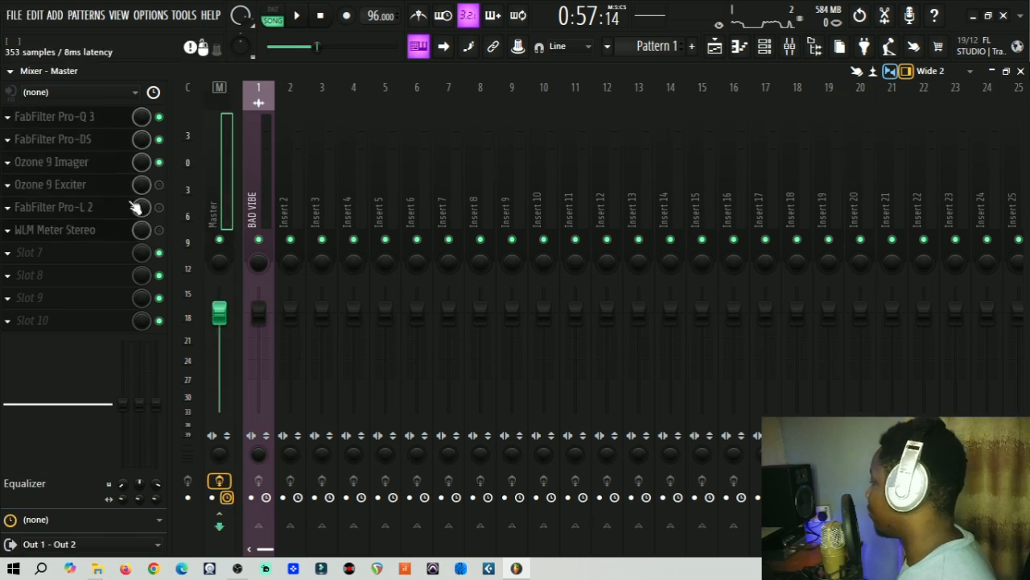
pyautogui.click(159, 185)
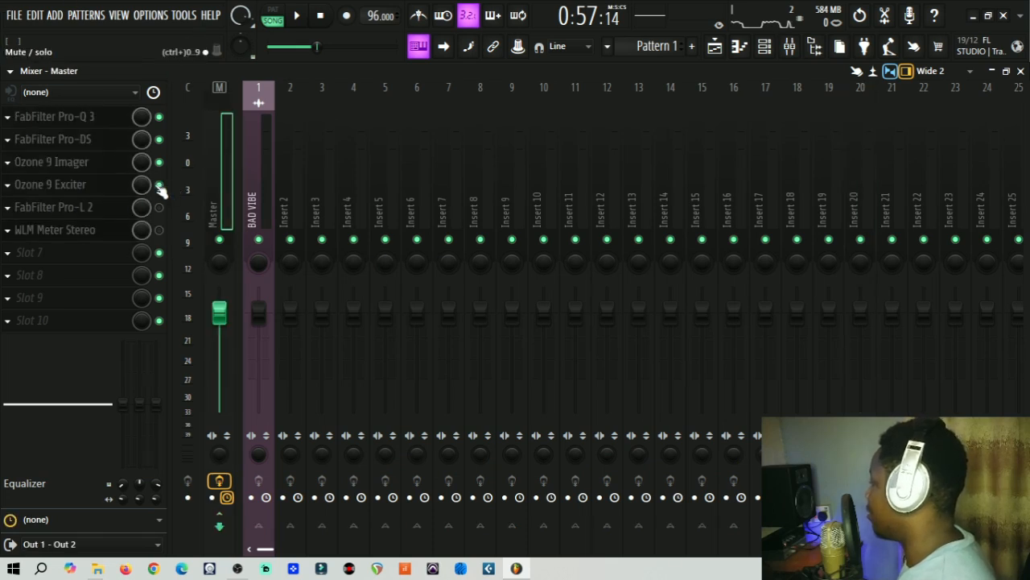
pyautogui.click(105, 187)
pyautogui.moveTo(334, 137); pyautogui.dragTo(306, 96)
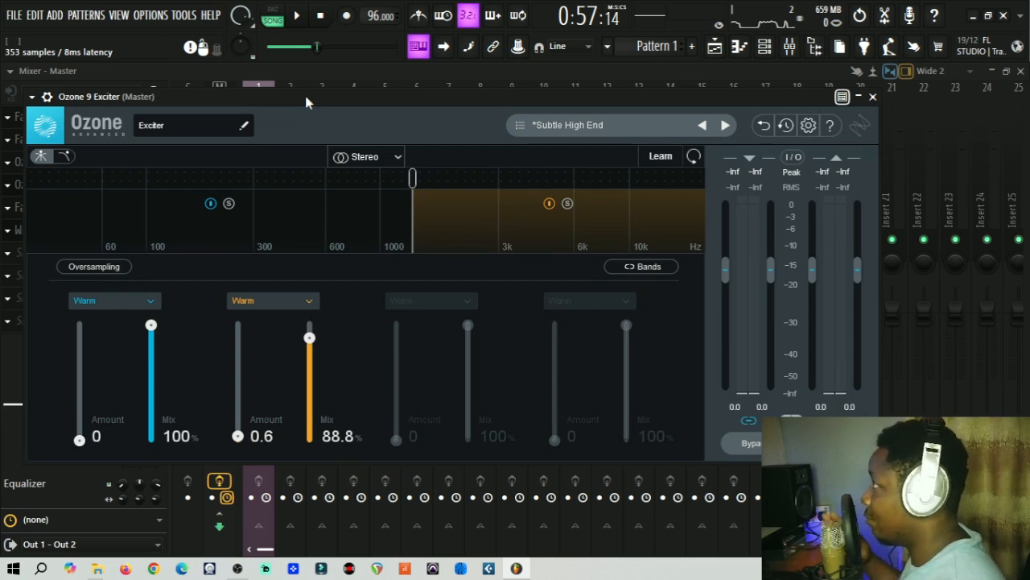
# Step: Rewind to about 0:33, play a passage through the Exciter, and open its preset list
pyautogui.moveTo(319, 46); pyautogui.dragTo(300, 22)
pyautogui.click(297, 17)
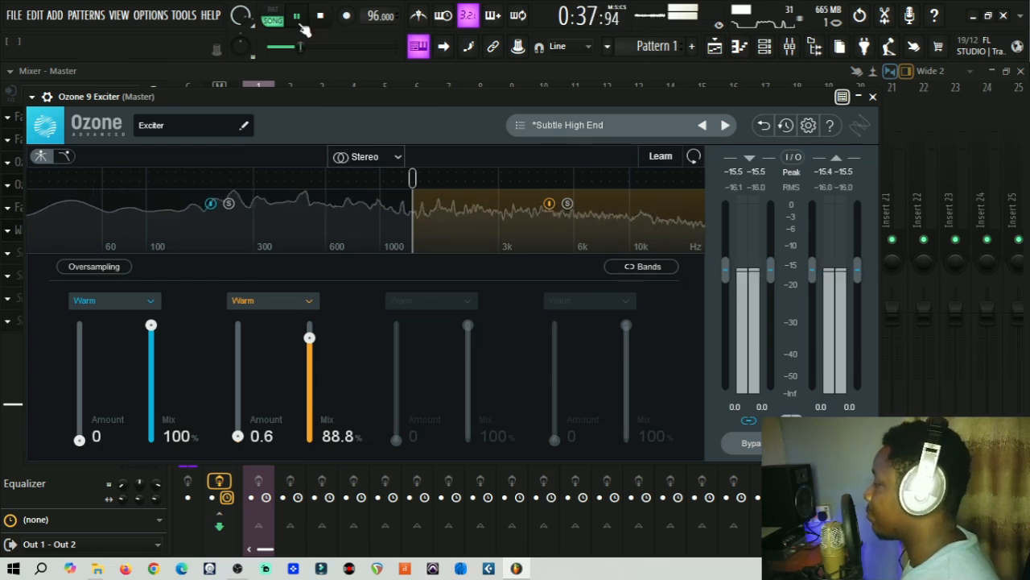
pyautogui.click(300, 23)
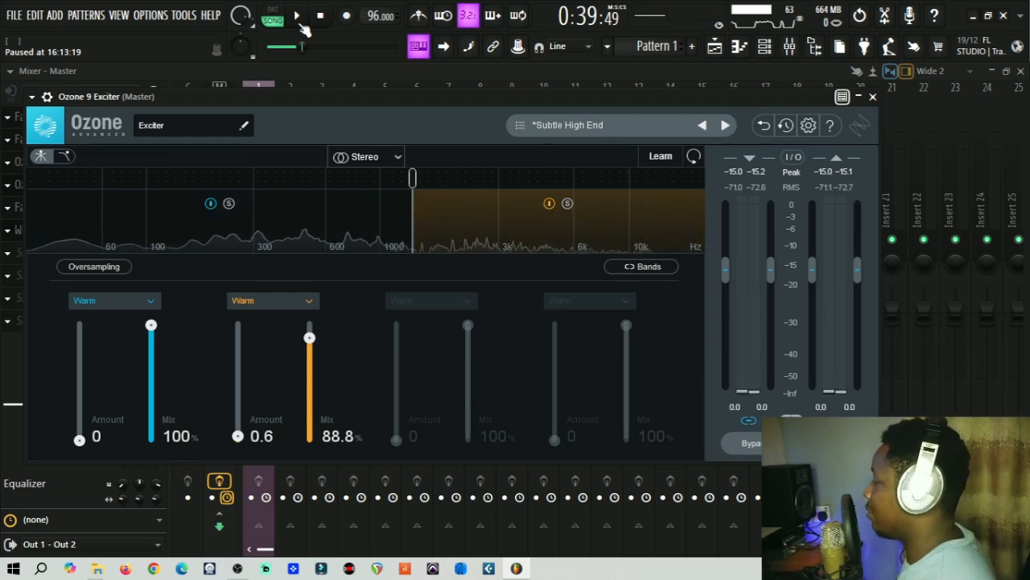
pyautogui.click(563, 129)
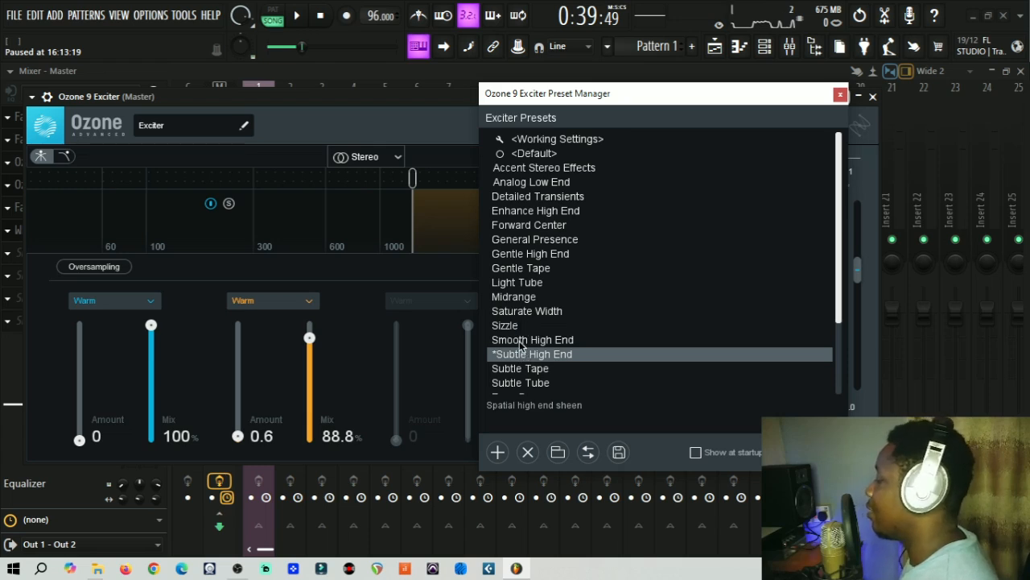
# Step: Keep the Subtle High End exciter preset and close the Ozone 9 Exciter window
pyautogui.scroll(-2, 521, 347)
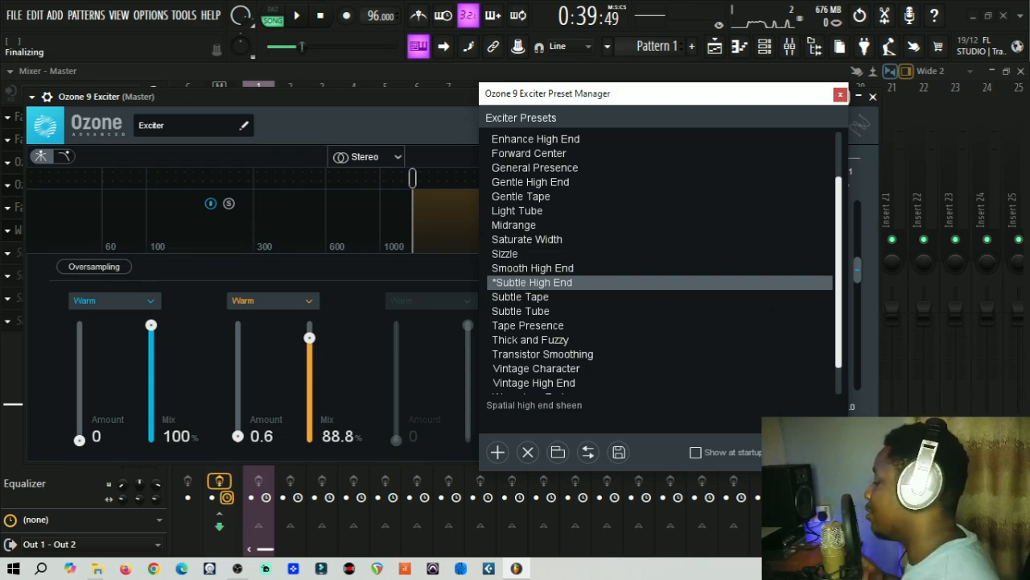
pyautogui.click(808, 452)
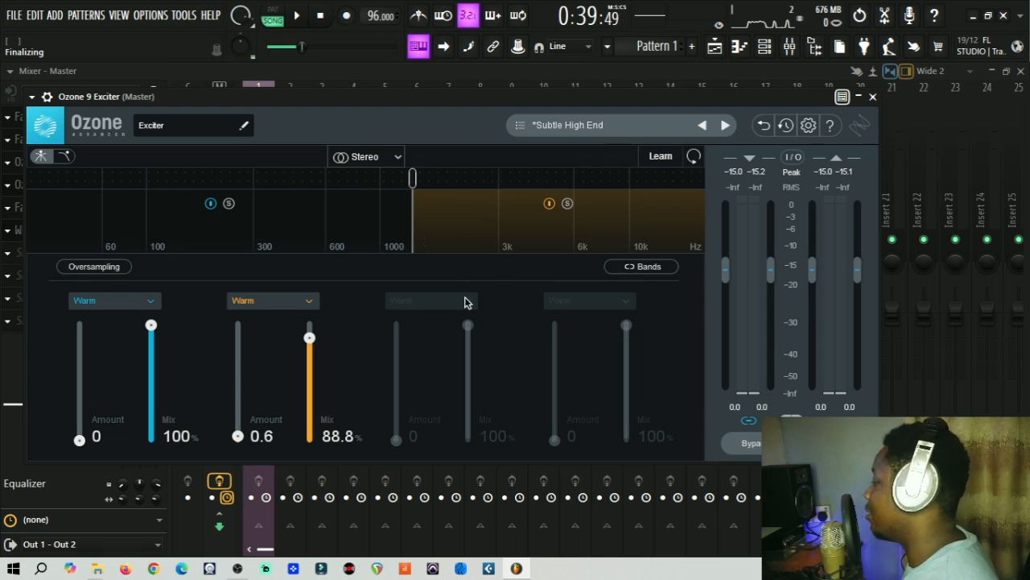
pyautogui.click(873, 97)
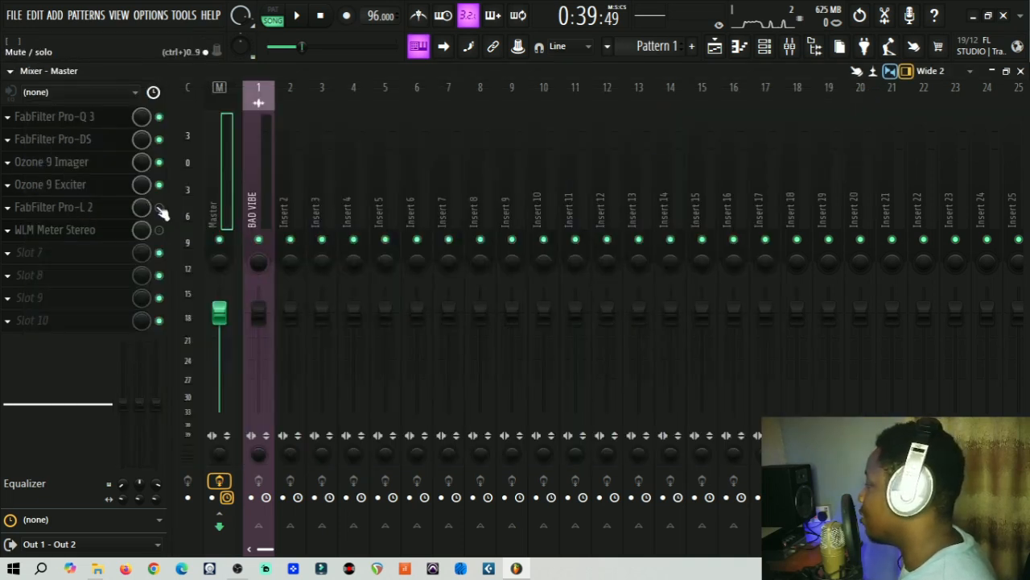
# Step: Open the Pro-L 2 limiter at +11.0 dB gain and play the mastered song through it
pyautogui.click(96, 211)
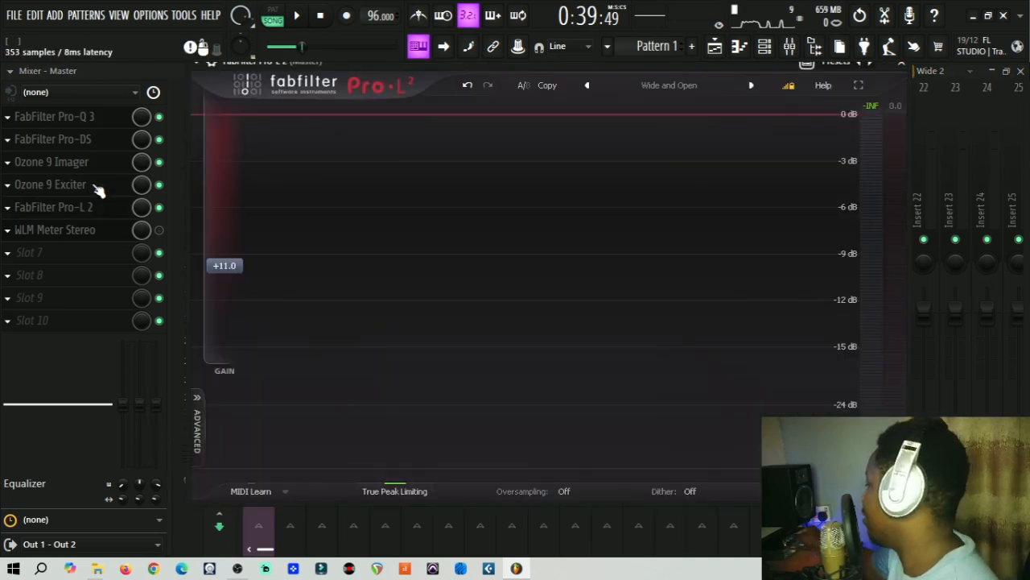
pyautogui.moveTo(405, 64); pyautogui.dragTo(245, 92)
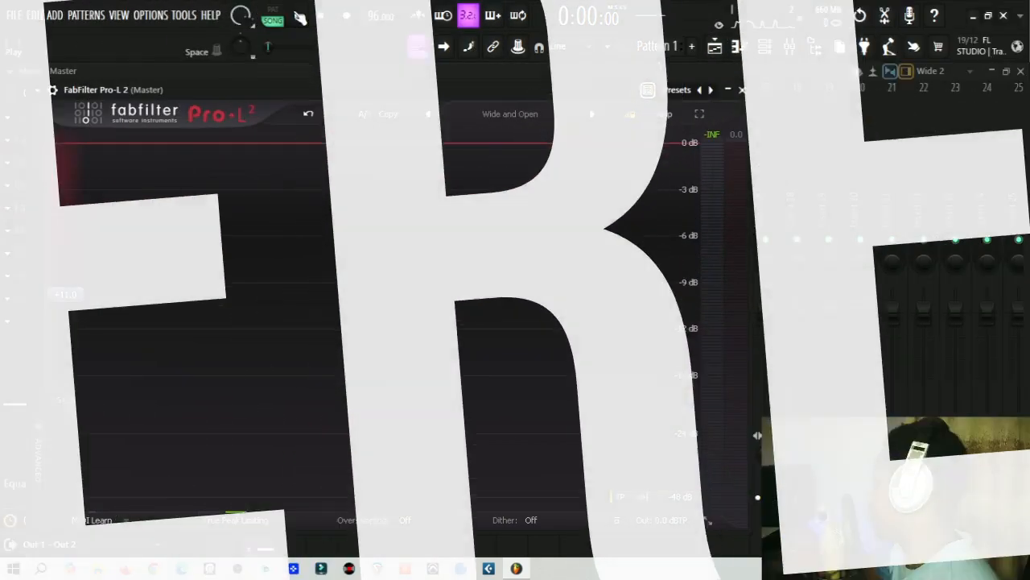
pyautogui.click(298, 16)
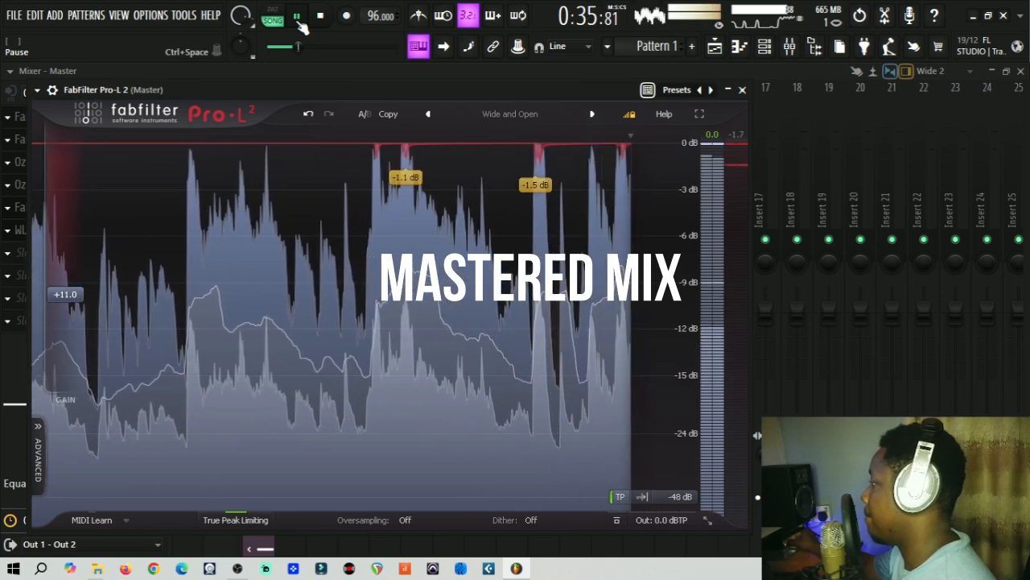
# Step: Pause the song at 0:37:52 to freeze the limiter display
pyautogui.click(300, 22)
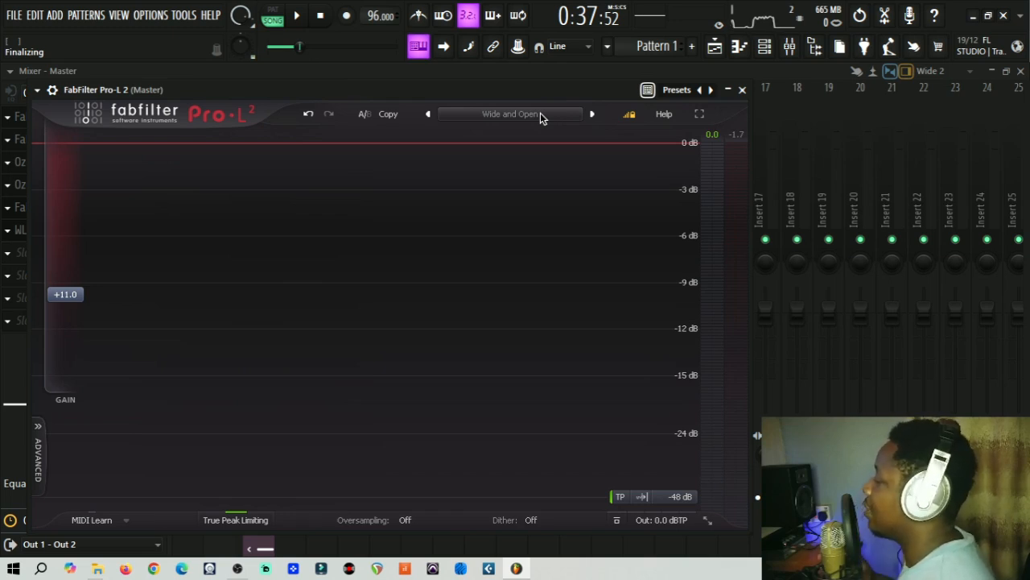
# Step: Confirm the Pro-L 2 Loud > Wide and Open preset, close the limiter, and move to 1:14
pyautogui.moveTo(509, 97)
pyautogui.mouseDown()
pyautogui.moveTo(510, 80)
pyautogui.moveTo(467, 105)
pyautogui.moveTo(493, 97)
pyautogui.mouseUp()
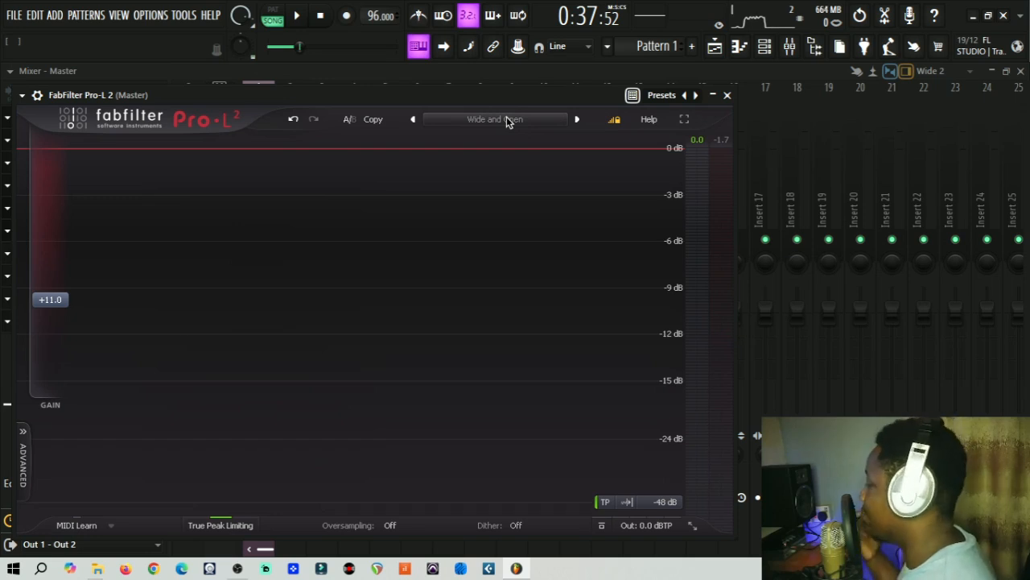
pyautogui.click(506, 117)
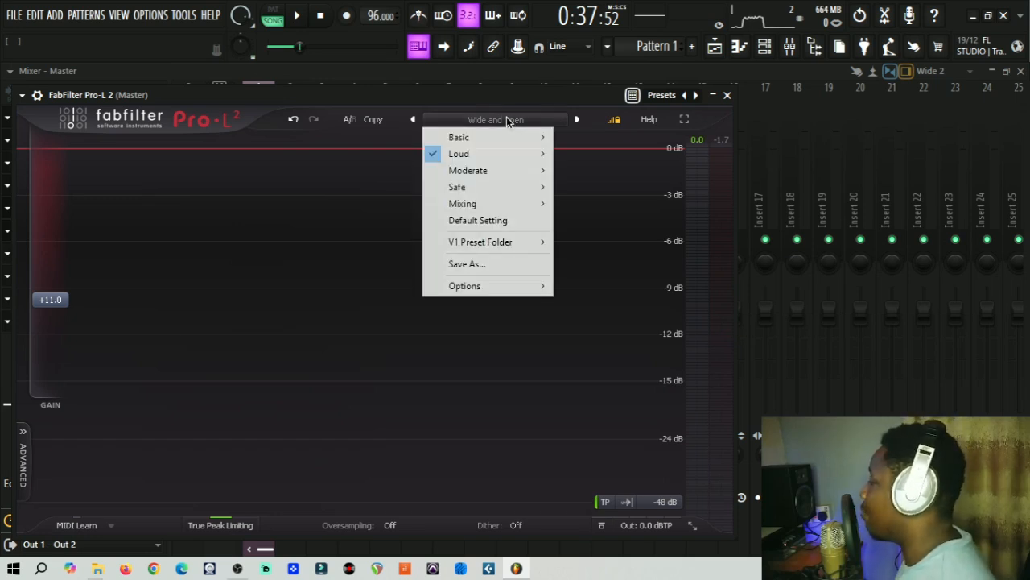
pyautogui.moveTo(459, 157)
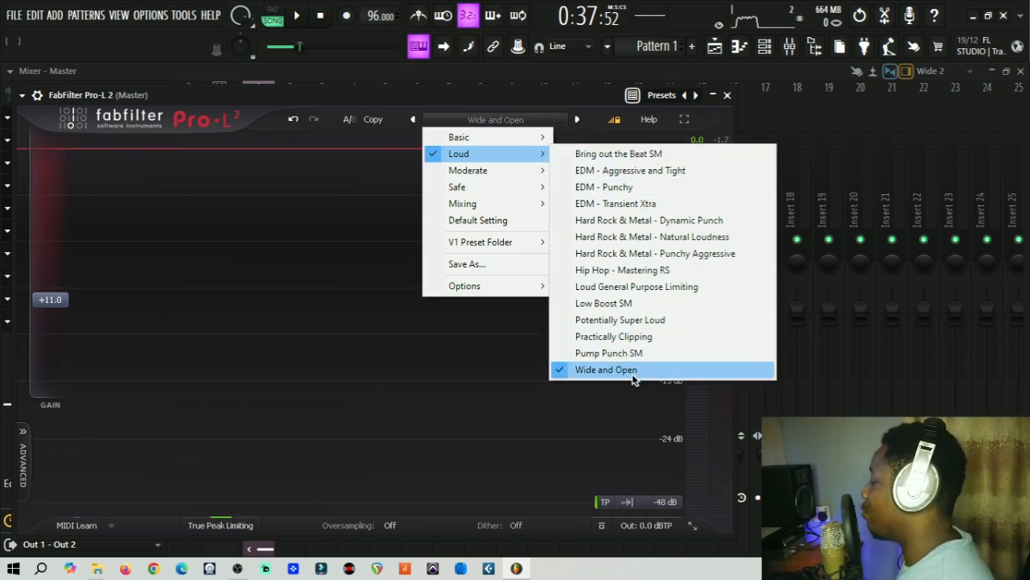
pyautogui.click(303, 92)
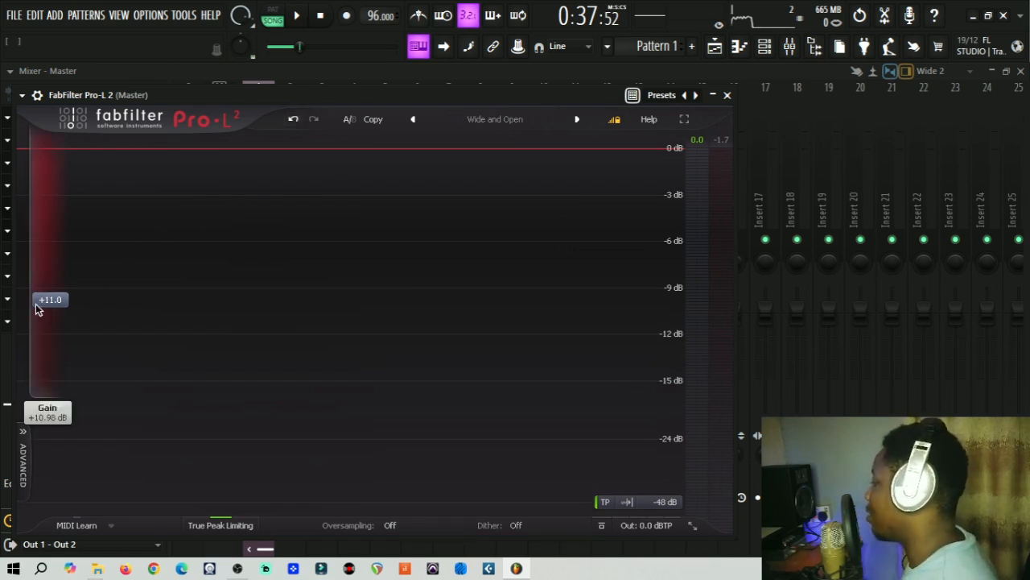
pyautogui.click(727, 95)
pyautogui.moveTo(306, 46)
pyautogui.mouseDown()
pyautogui.moveTo(270, 46)
pyautogui.moveTo(322, 44)
pyautogui.mouseUp()
# Step: Play the song from 1:14 with the Master track's effect chain shown, then pause
pyautogui.click(296, 15)
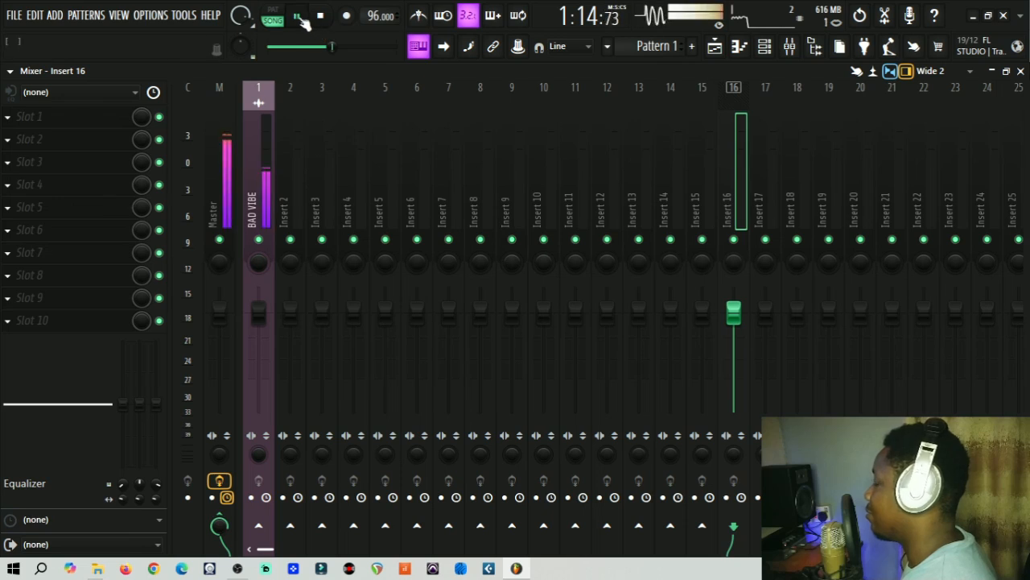
pyautogui.click(214, 133)
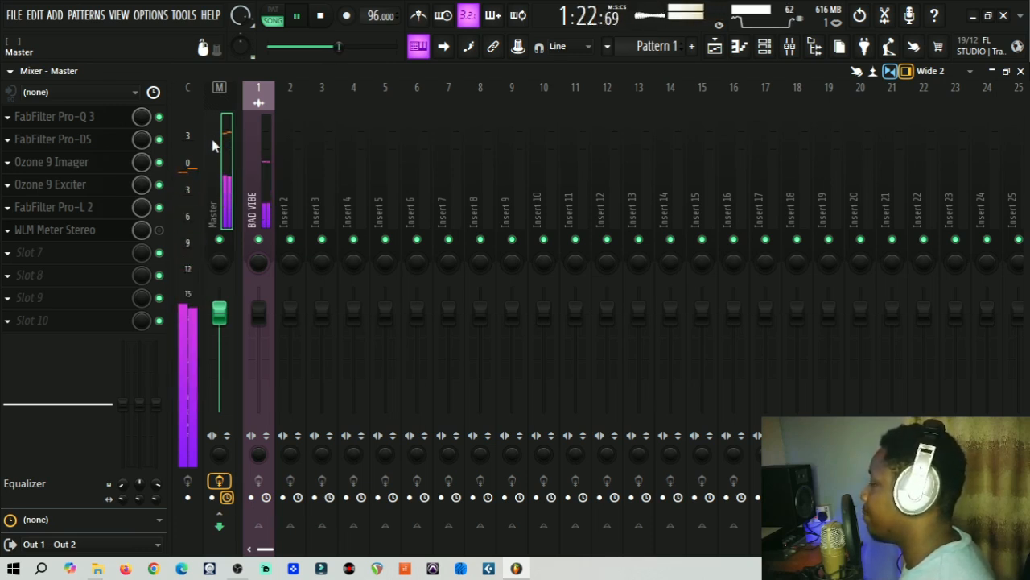
pyautogui.click(303, 20)
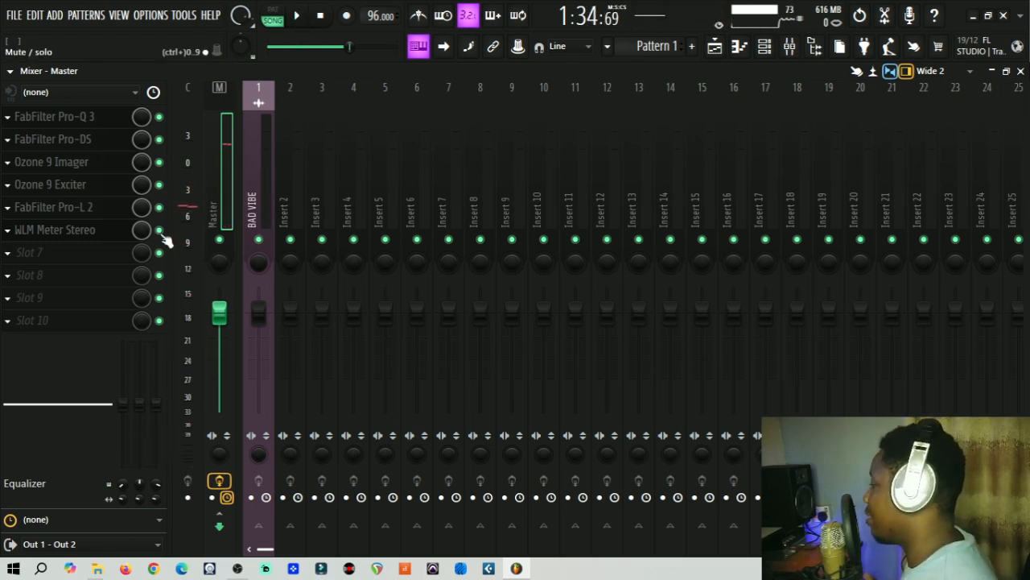
# Step: Open and position the WLM Meter Stereo showing -12 LUFS, then rewind to 0:34:96
pyautogui.click(85, 232)
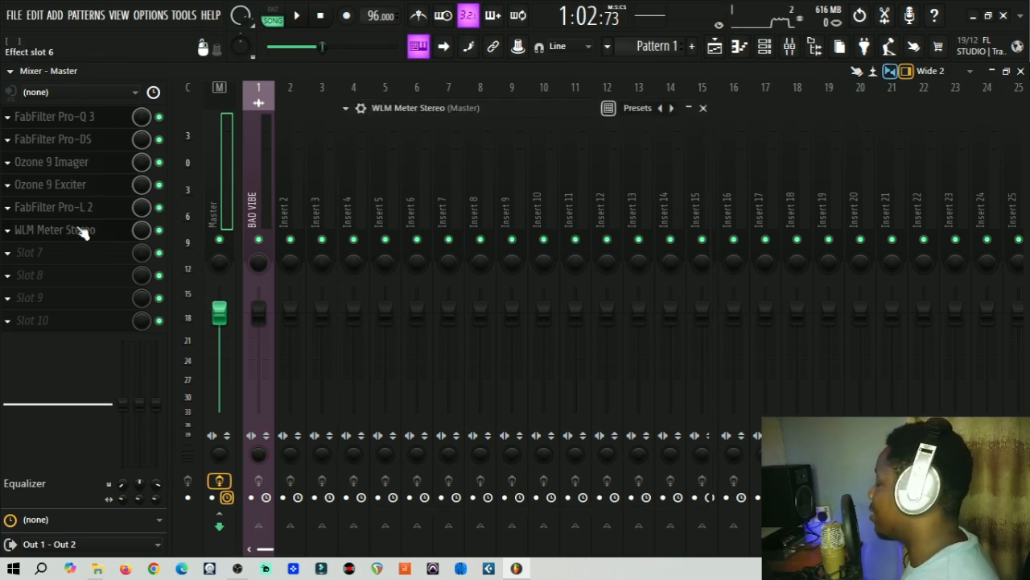
pyautogui.moveTo(467, 109); pyautogui.dragTo(211, 116)
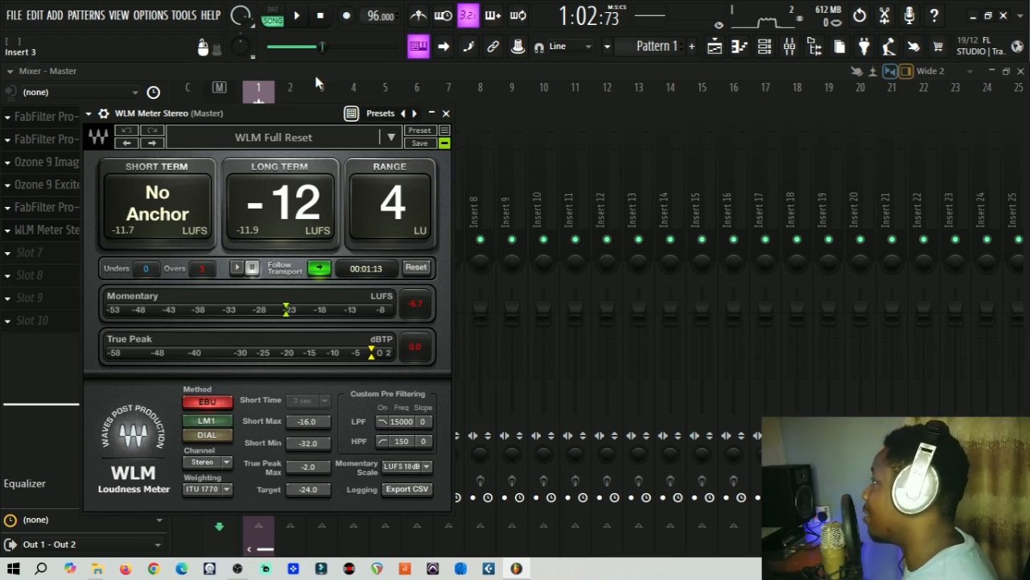
pyautogui.moveTo(306, 114)
pyautogui.mouseDown()
pyautogui.moveTo(327, 101)
pyautogui.moveTo(365, 126)
pyautogui.moveTo(415, 85)
pyautogui.moveTo(314, 133)
pyautogui.mouseUp()
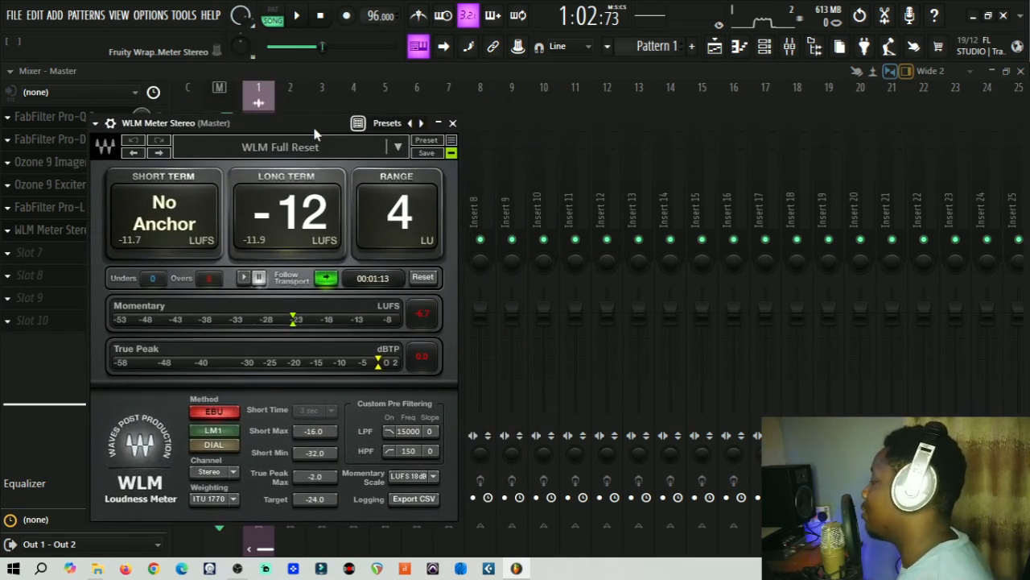
pyautogui.moveTo(315, 129)
pyautogui.mouseDown()
pyautogui.moveTo(337, 119)
pyautogui.moveTo(316, 131)
pyautogui.moveTo(301, 99)
pyautogui.moveTo(320, 111)
pyautogui.mouseUp()
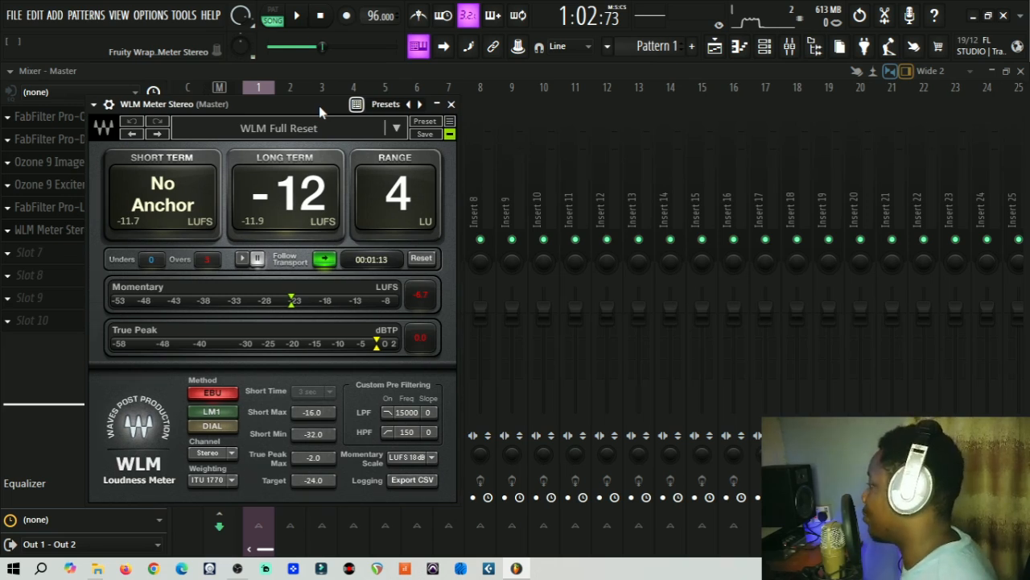
pyautogui.moveTo(320, 111); pyautogui.dragTo(324, 131)
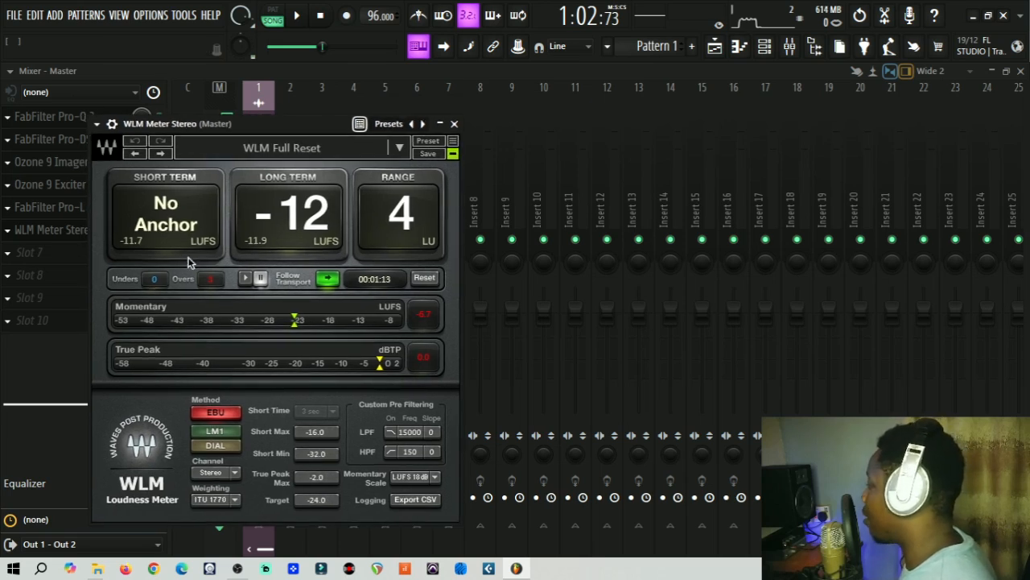
pyautogui.moveTo(319, 37); pyautogui.dragTo(299, 46)
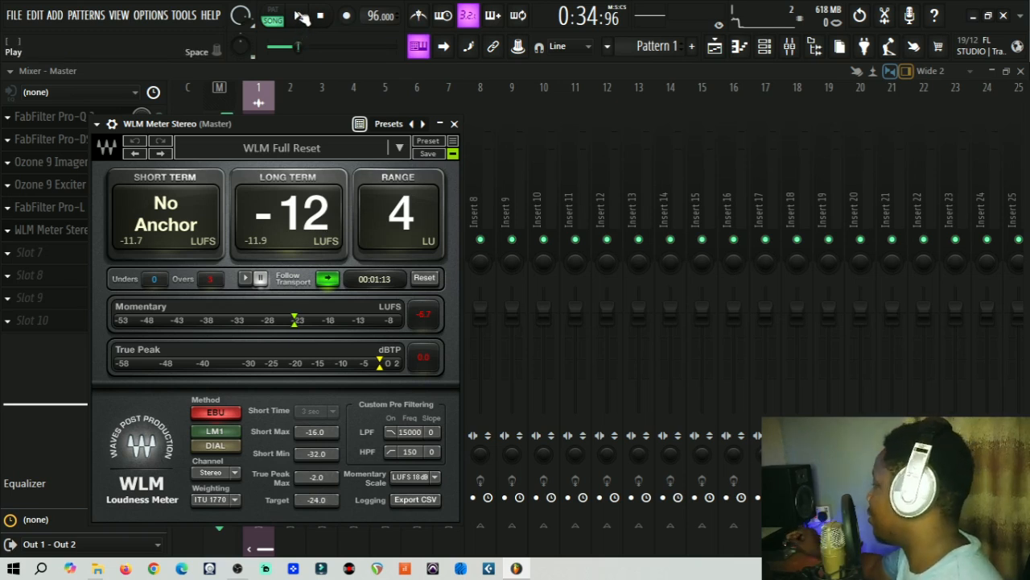
# Step: Play the song while WLM holds -12 LUFS long-term with 4 LU range, pausing at 1:09:87
pyautogui.click(302, 16)
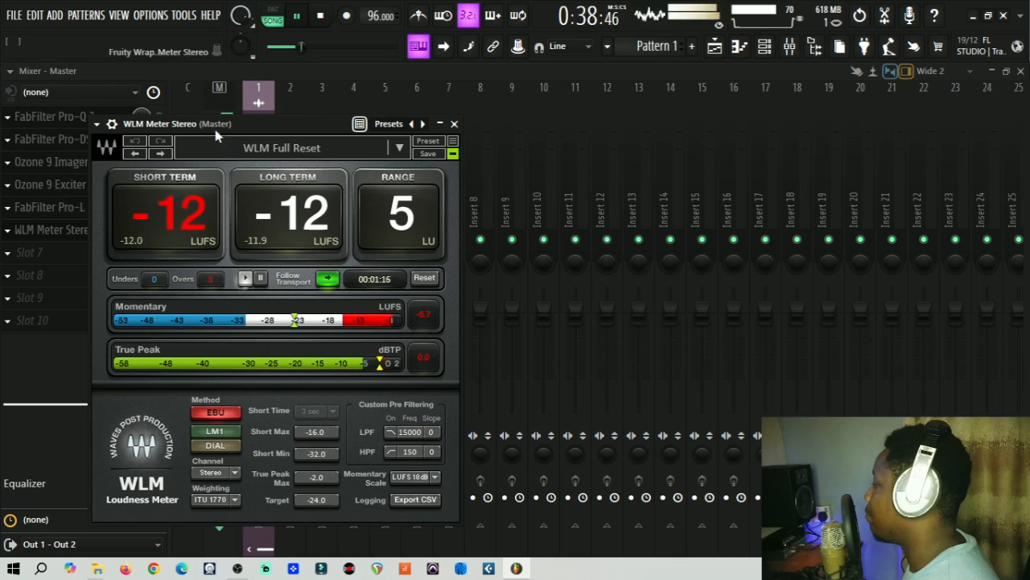
pyautogui.moveTo(219, 125); pyautogui.dragTo(239, 120)
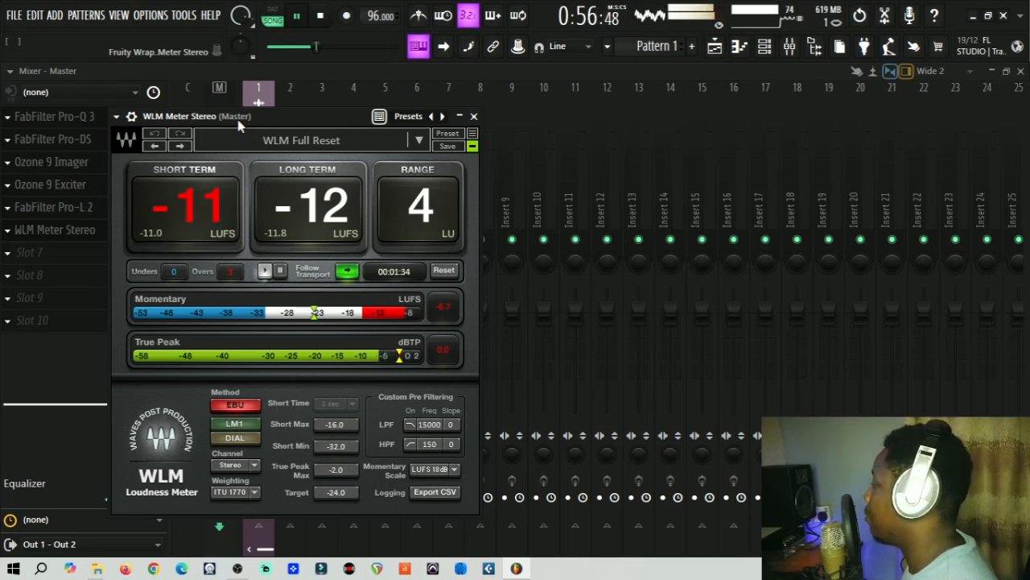
pyautogui.click(297, 16)
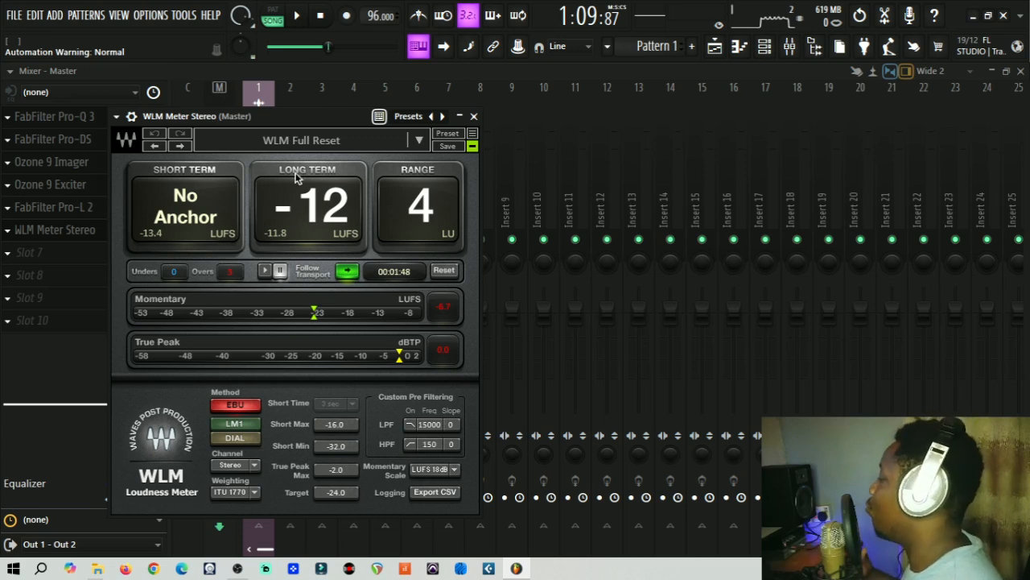
pyautogui.moveTo(314, 123); pyautogui.dragTo(349, 119)
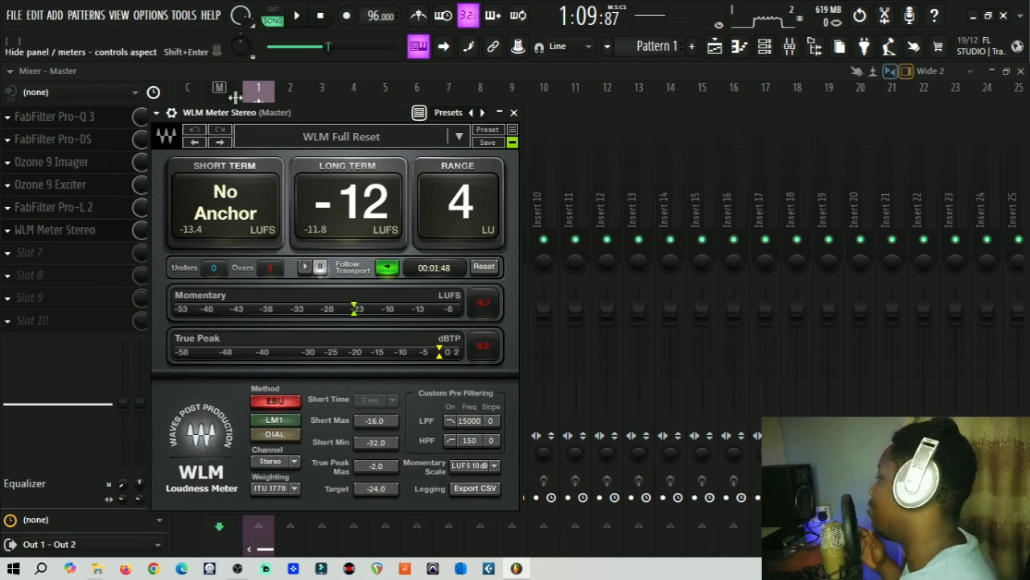
pyautogui.moveTo(247, 114); pyautogui.dragTo(226, 123)
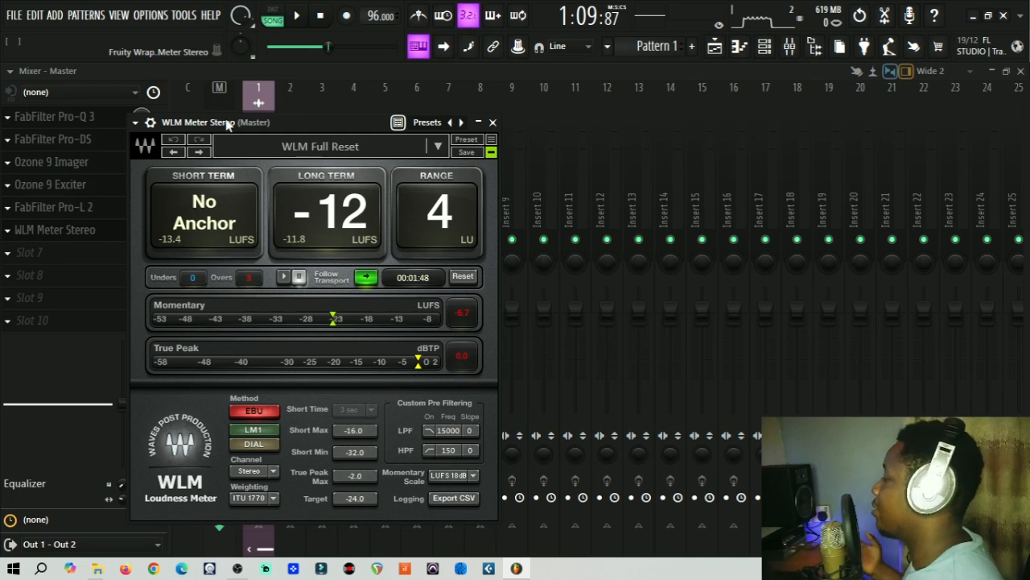
pyautogui.moveTo(227, 124); pyautogui.dragTo(186, 113)
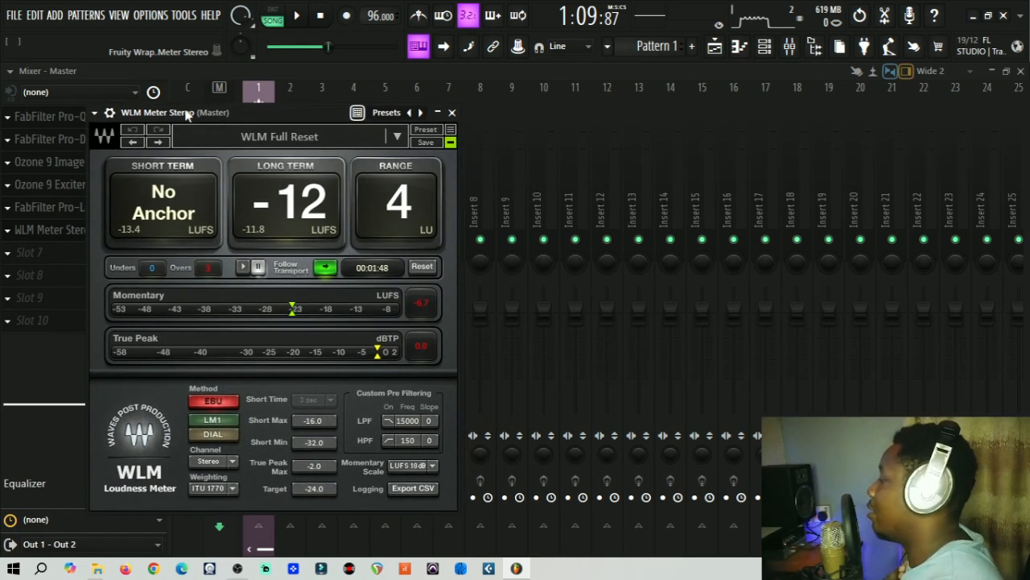
pyautogui.moveTo(186, 115); pyautogui.dragTo(200, 109)
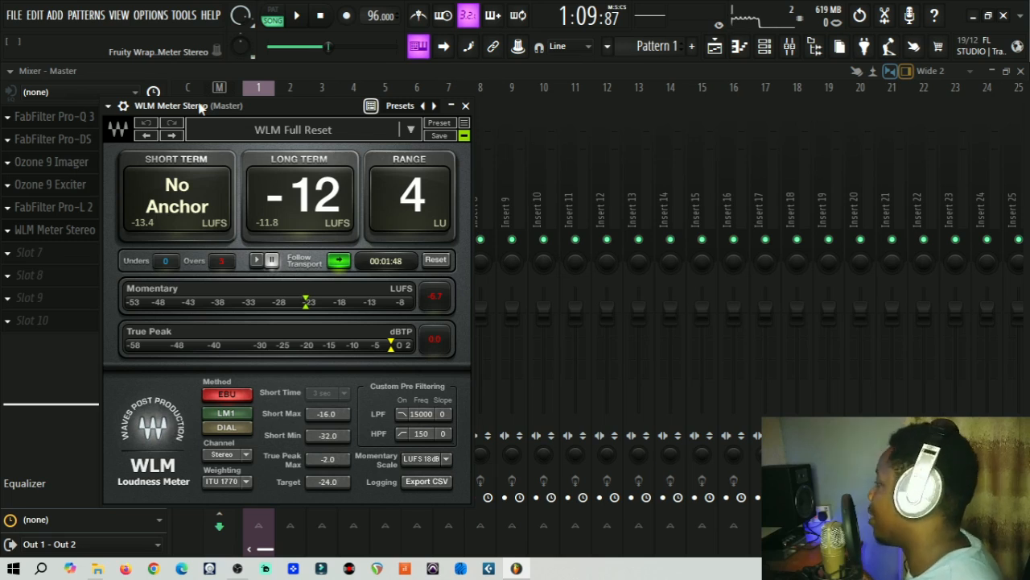
pyautogui.moveTo(200, 108); pyautogui.dragTo(192, 108)
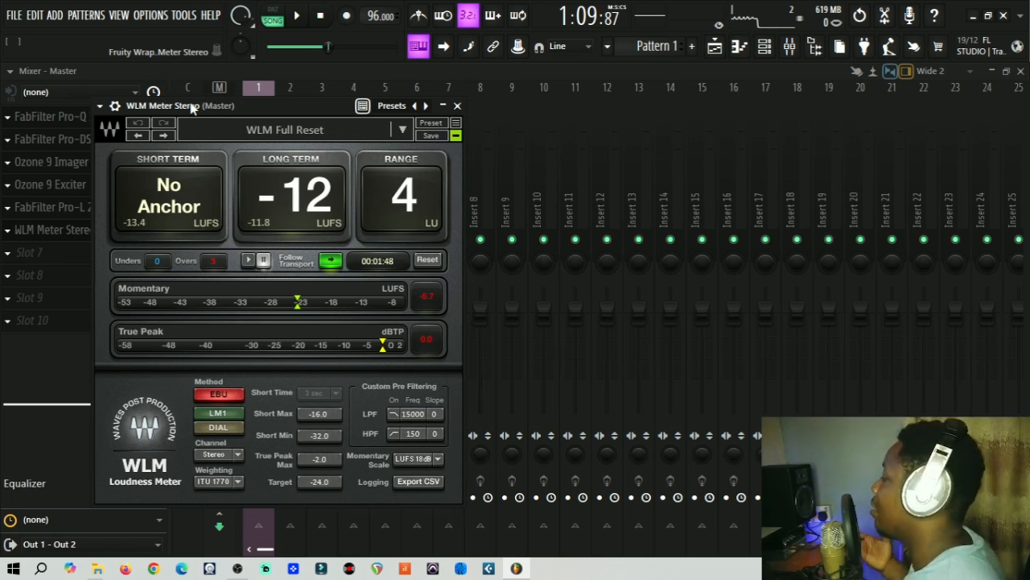